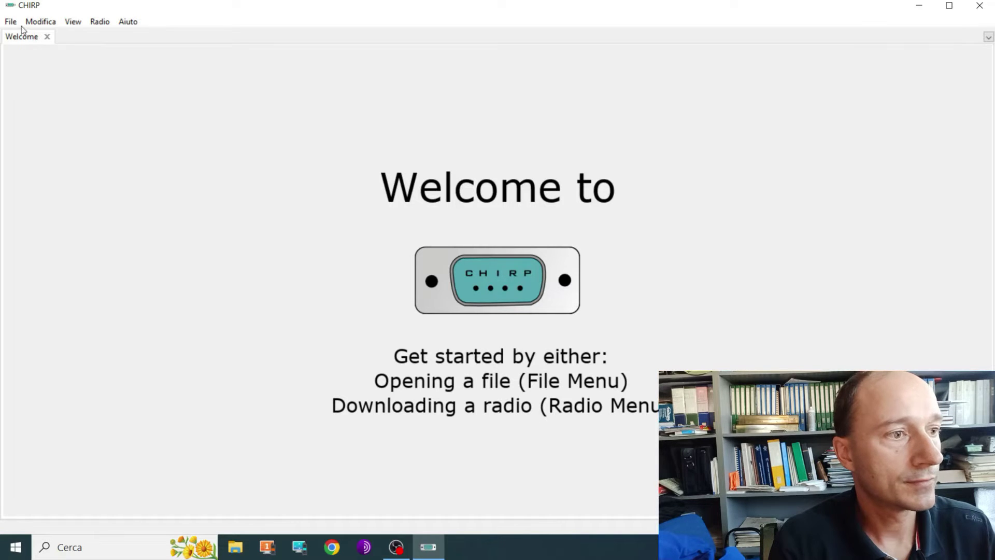
Set up a download from the radio on port Prolific USB-to-Serial Comm Port (COM5), with manufacturer Baofeng and model UV-5R.
{"action": "left_click", "coordinate": [100, 22]}
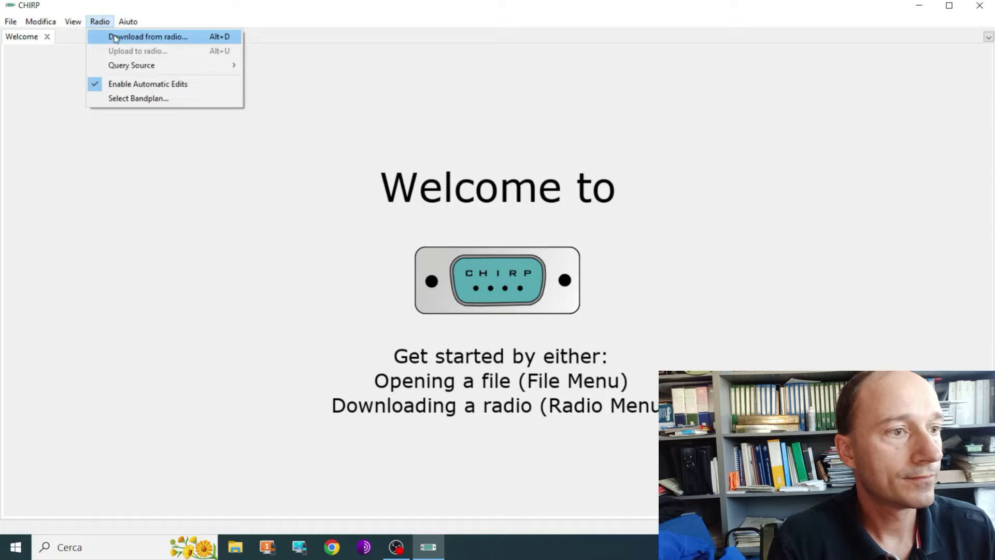
{"action": "left_click", "coordinate": [115, 38]}
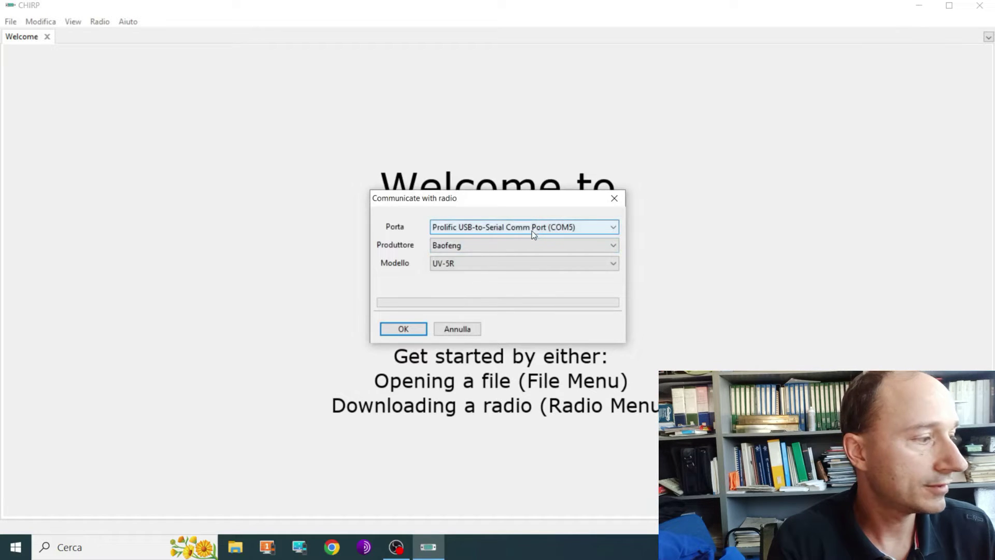
{"action": "left_click", "coordinate": [531, 231]}
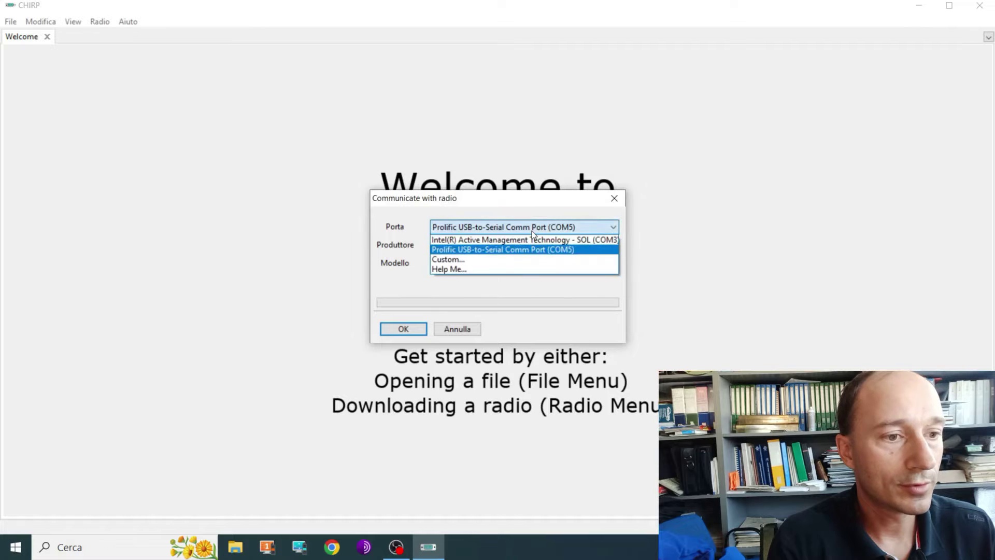
{"action": "left_click", "coordinate": [567, 249]}
{"action": "left_click", "coordinate": [506, 248]}
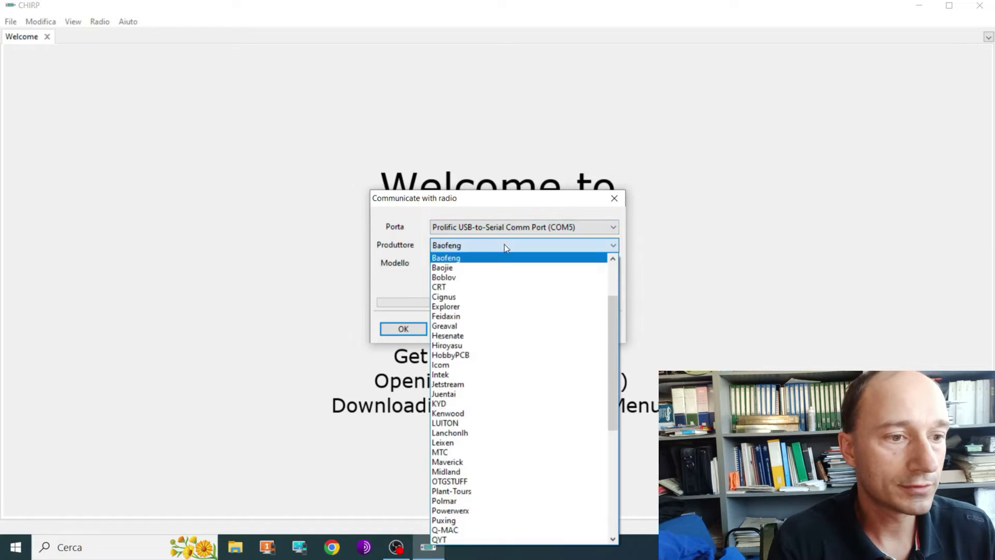
{"action": "left_click", "coordinate": [500, 260]}
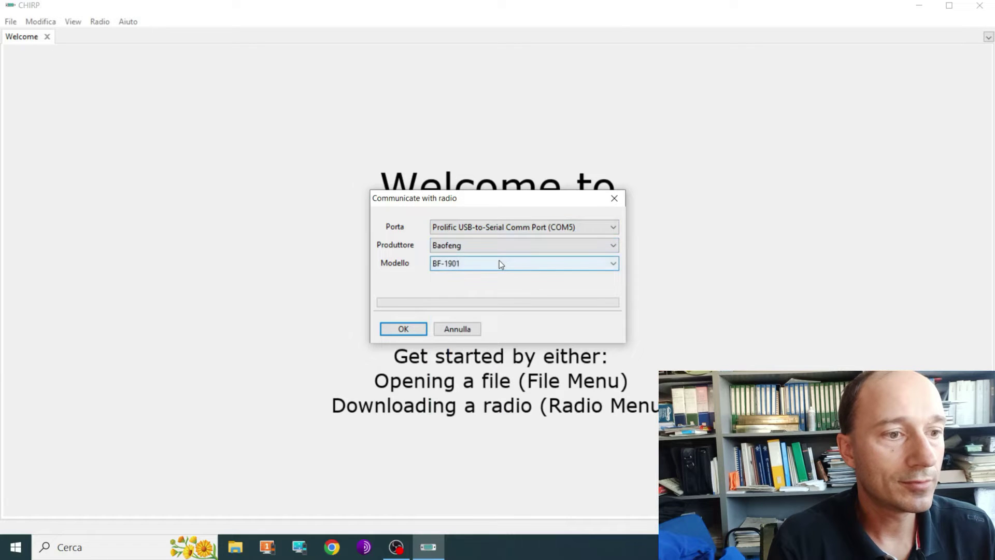
{"action": "left_click", "coordinate": [499, 260]}
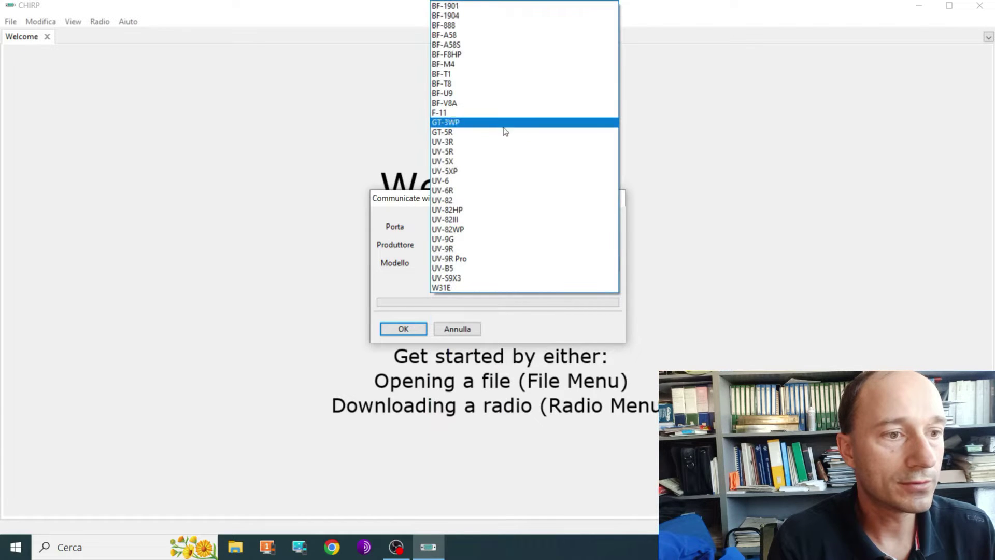
{"action": "left_click", "coordinate": [509, 151]}
Accept the experimental driver notice and the download instructions, and download the memory image from the radio.
{"action": "key", "text": "Return"}
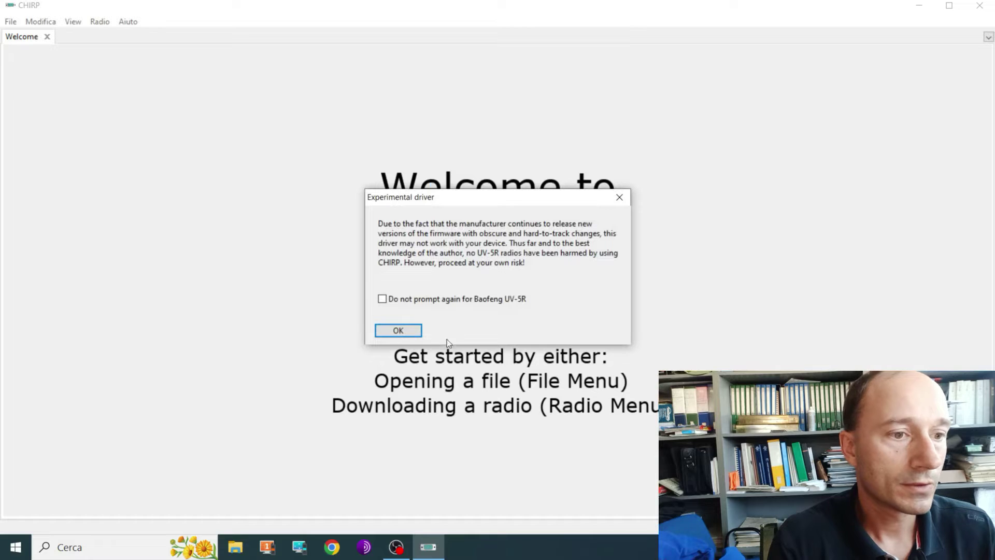
{"action": "left_click", "coordinate": [417, 330]}
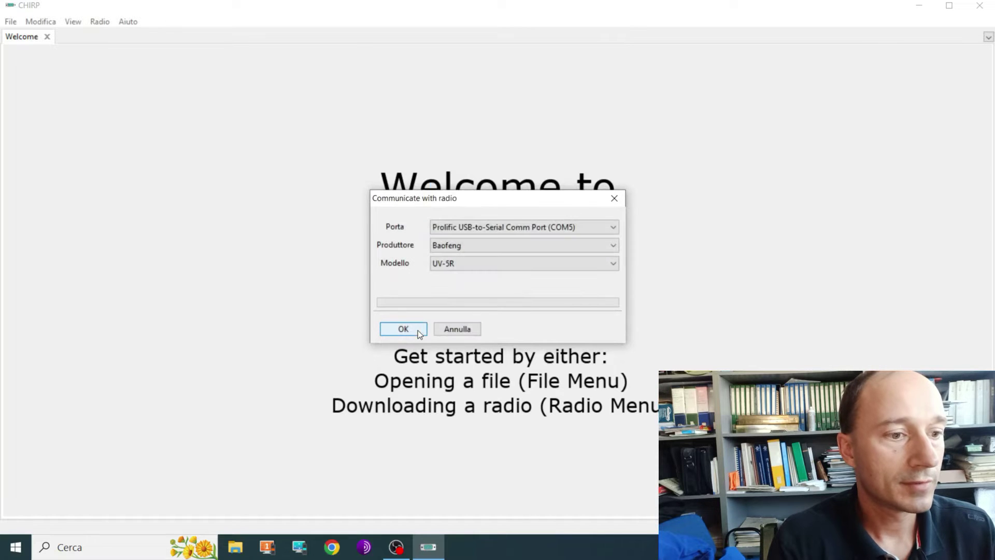
{"action": "left_click", "coordinate": [417, 331]}
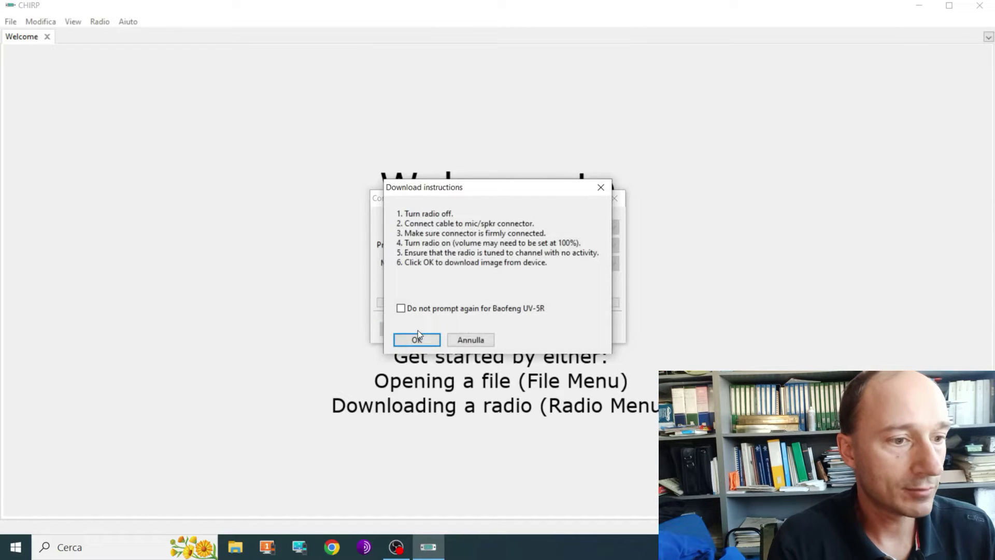
{"action": "left_click", "coordinate": [418, 336]}
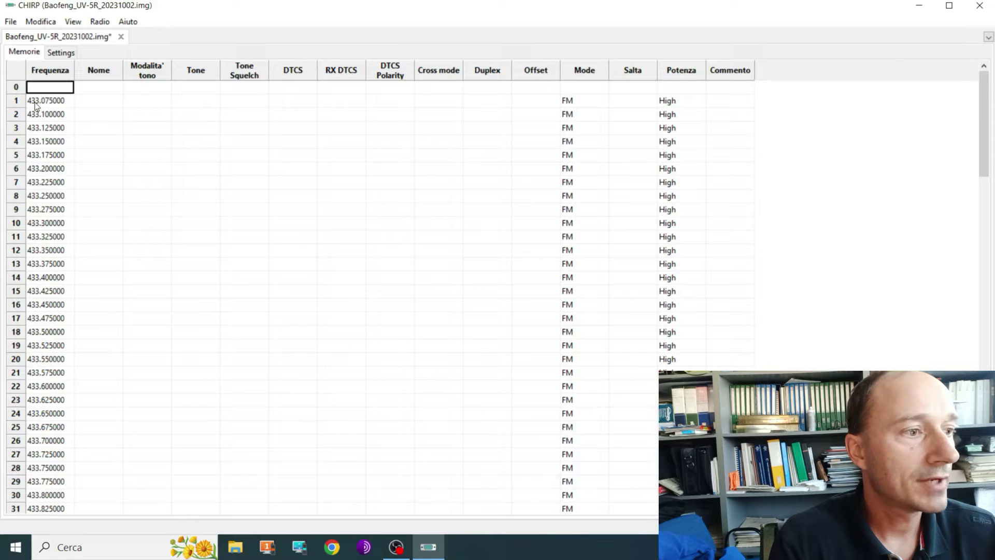
Examine the name field and the available tone mode options of memory 1.
{"action": "left_click", "coordinate": [17, 107]}
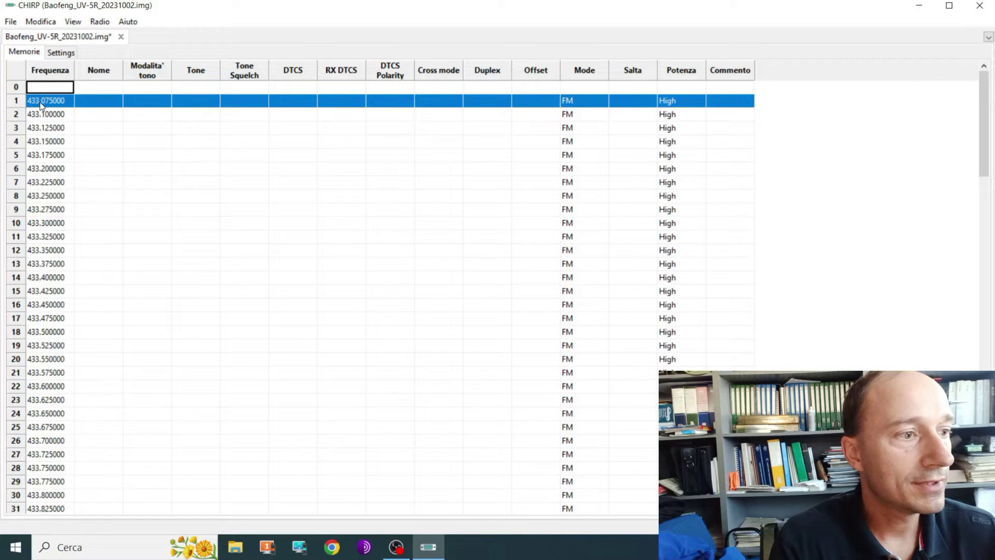
{"action": "left_click", "coordinate": [94, 107]}
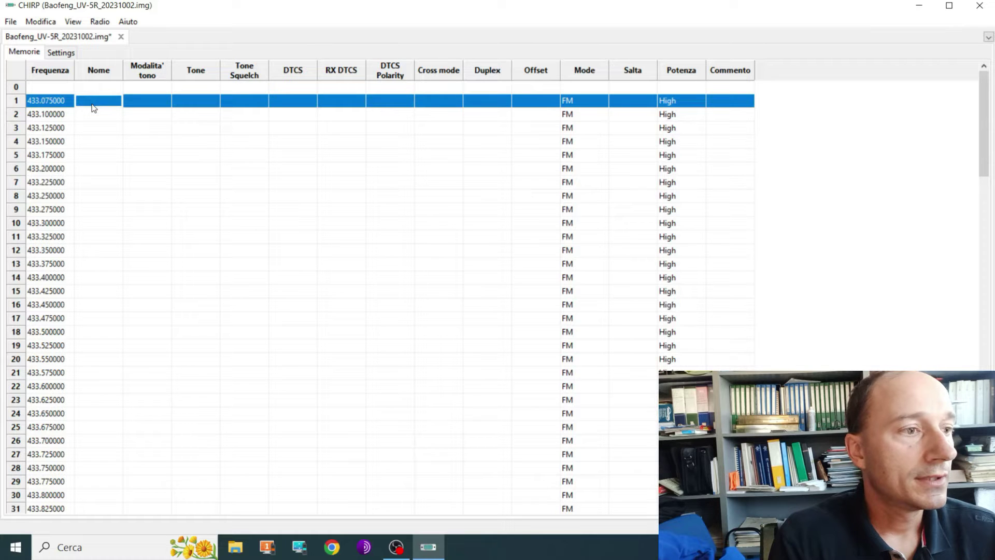
{"action": "left_click", "coordinate": [160, 101]}
{"action": "left_click", "coordinate": [159, 101]}
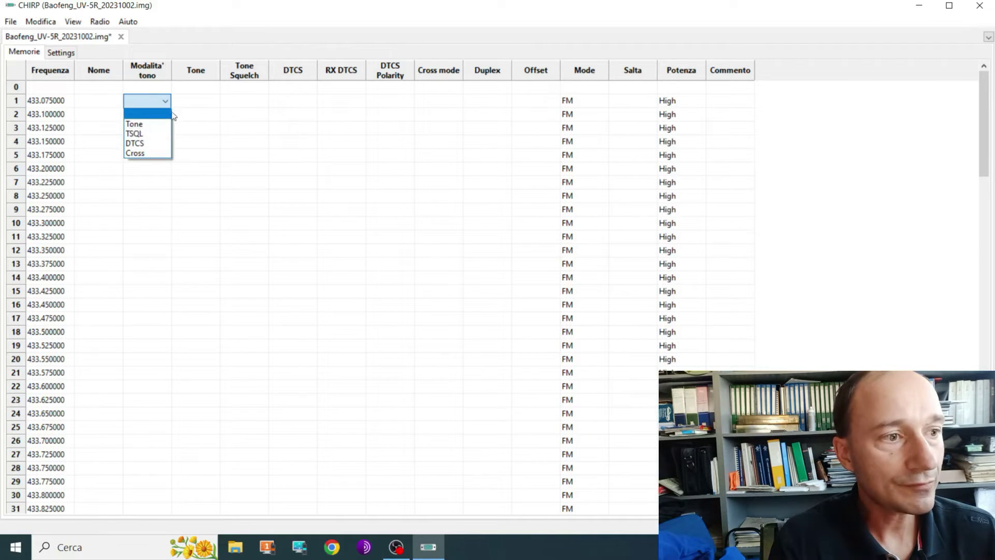
{"action": "left_click", "coordinate": [203, 65]}
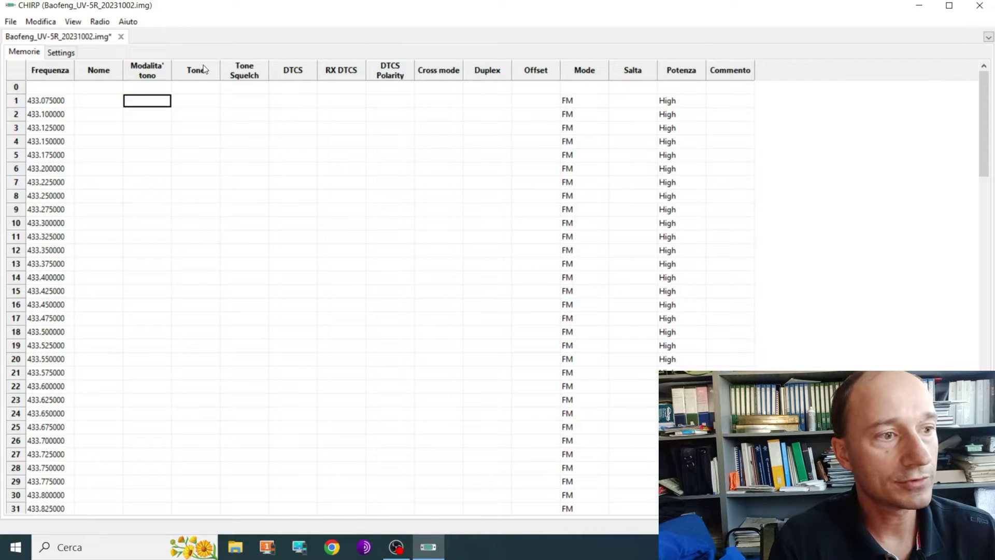
Assign a transmit tone of 67.0 to memory 1.
{"action": "left_click", "coordinate": [195, 99]}
{"action": "left_click", "coordinate": [196, 99]}
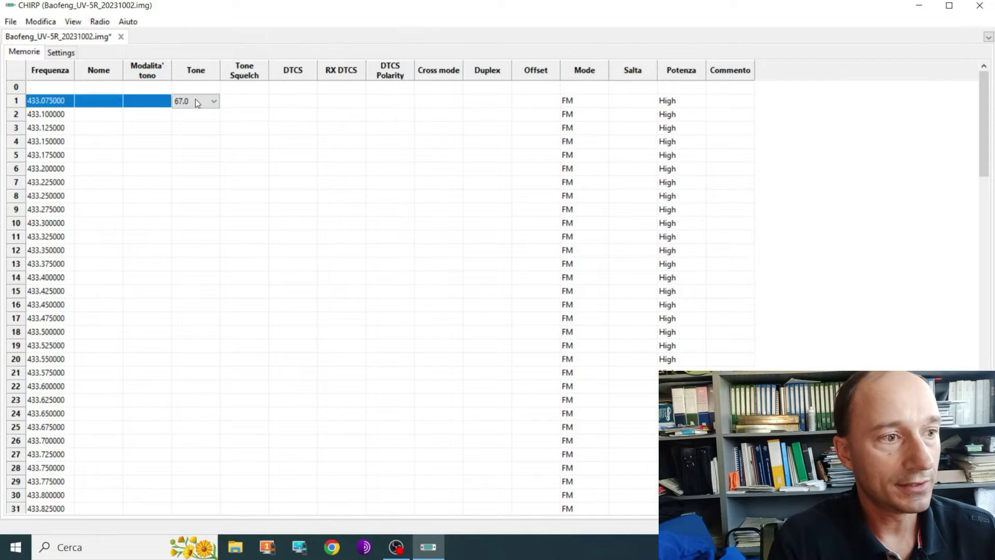
{"action": "left_click", "coordinate": [213, 101]}
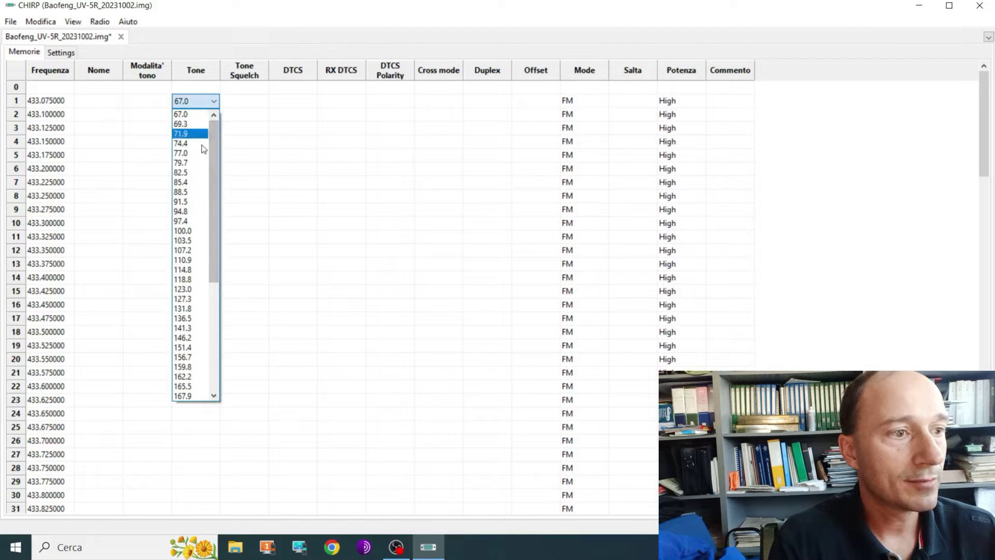
{"action": "left_click", "coordinate": [228, 98]}
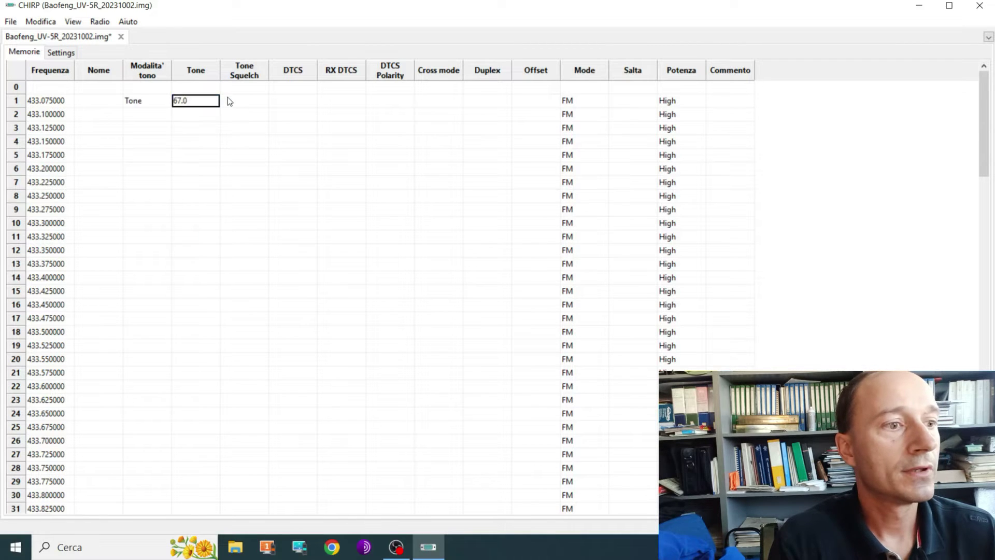
Assign a tone squelch of 67.0 to memory 1 and move that memory to row 0.
{"action": "left_click", "coordinate": [262, 102]}
{"action": "left_click", "coordinate": [262, 102]}
{"action": "left_click", "coordinate": [262, 102]}
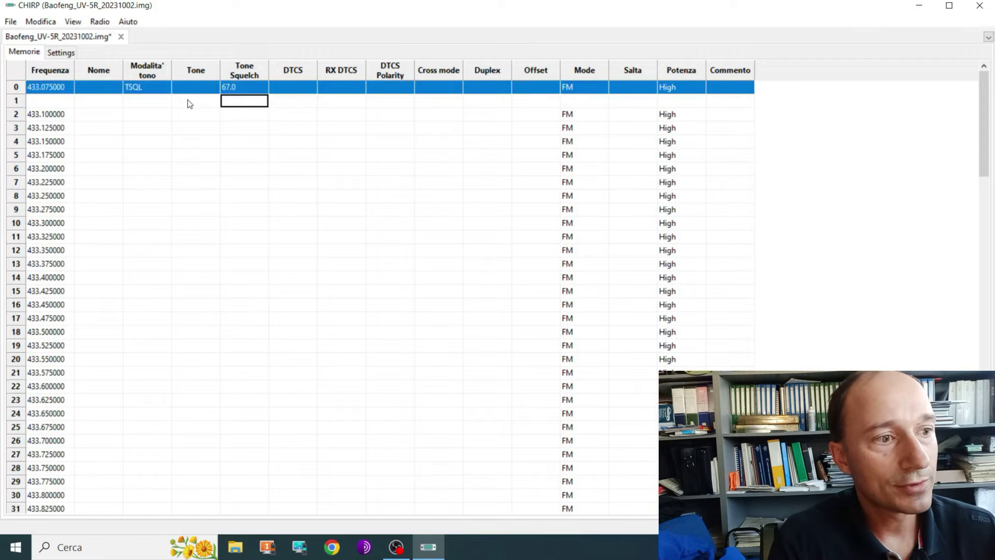
Examine the duplex options offered for the empty memory 1, and leave the field without choosing one.
{"action": "left_click", "coordinate": [188, 100]}
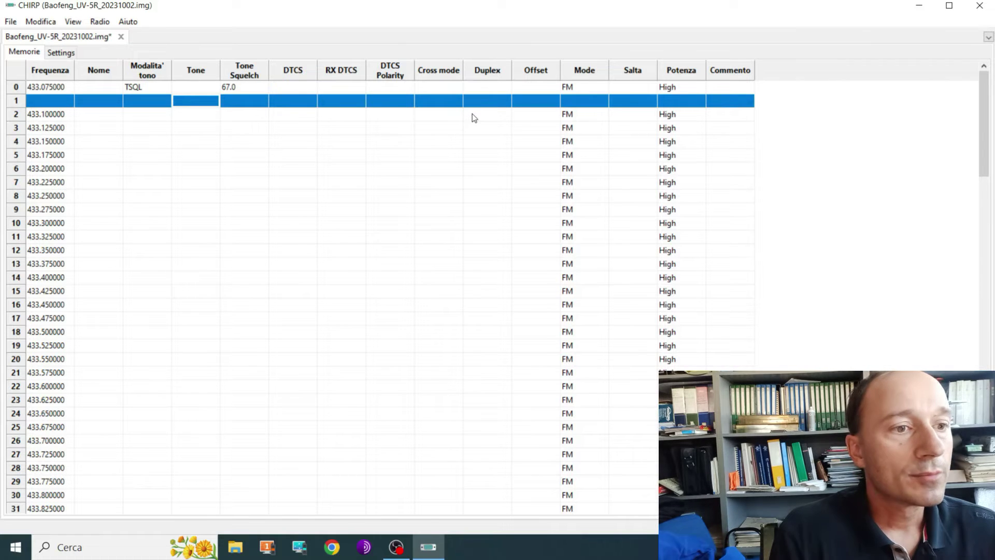
{"action": "left_click", "coordinate": [499, 104]}
{"action": "left_click", "coordinate": [498, 104]}
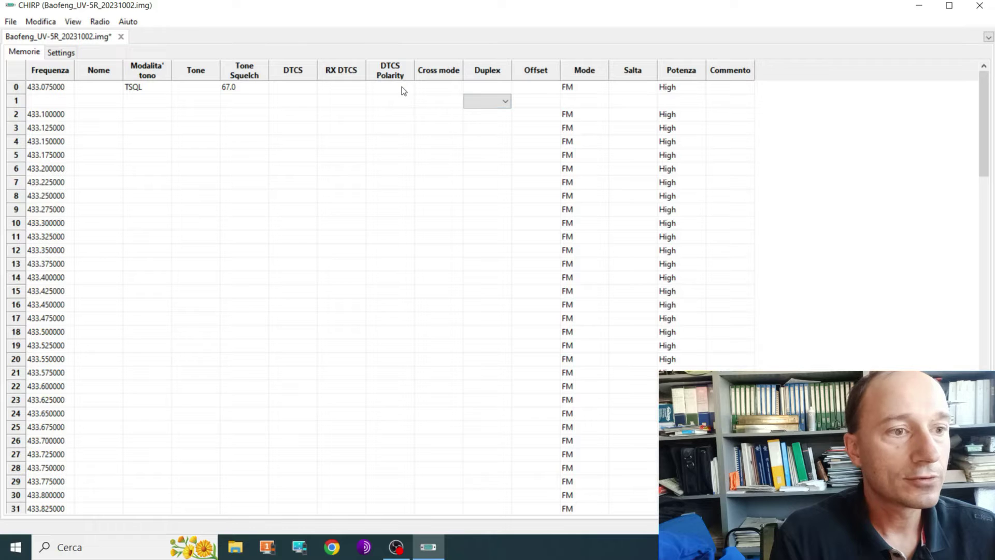
{"action": "left_click", "coordinate": [502, 103]}
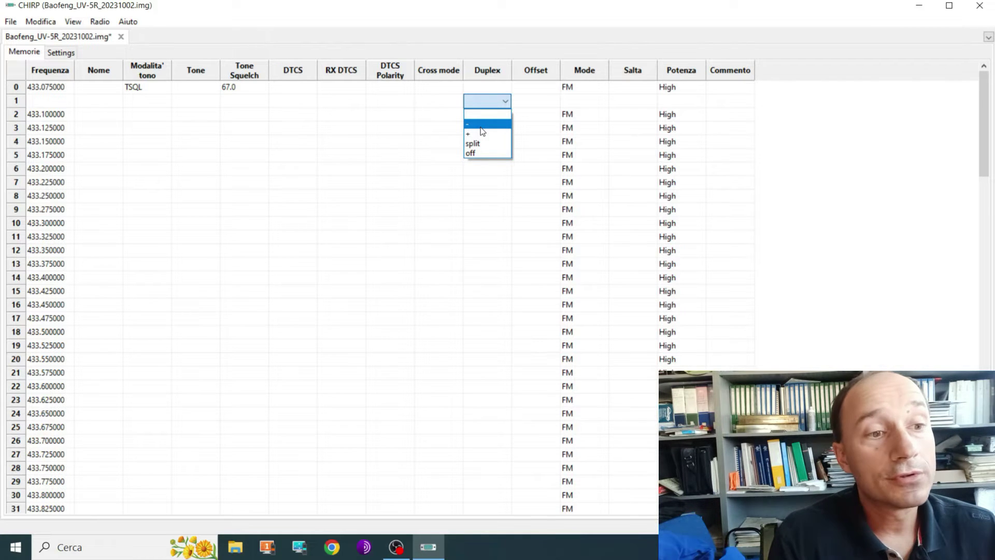
{"action": "left_click", "coordinate": [454, 132]}
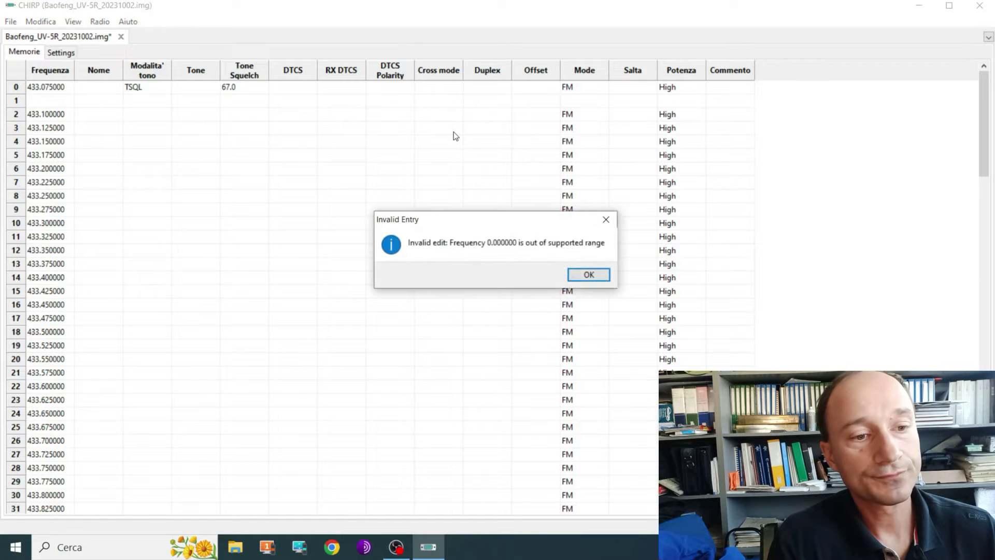
{"action": "left_click", "coordinate": [605, 276]}
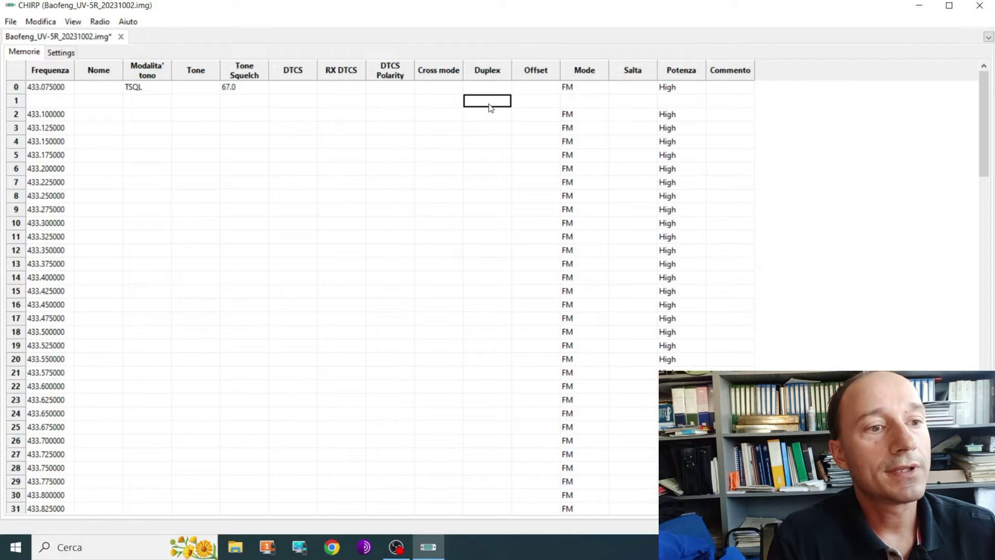
Try to set the duplex of the empty memory 1 to "-".
{"action": "left_click", "coordinate": [492, 104]}
{"action": "left_click", "coordinate": [492, 102]}
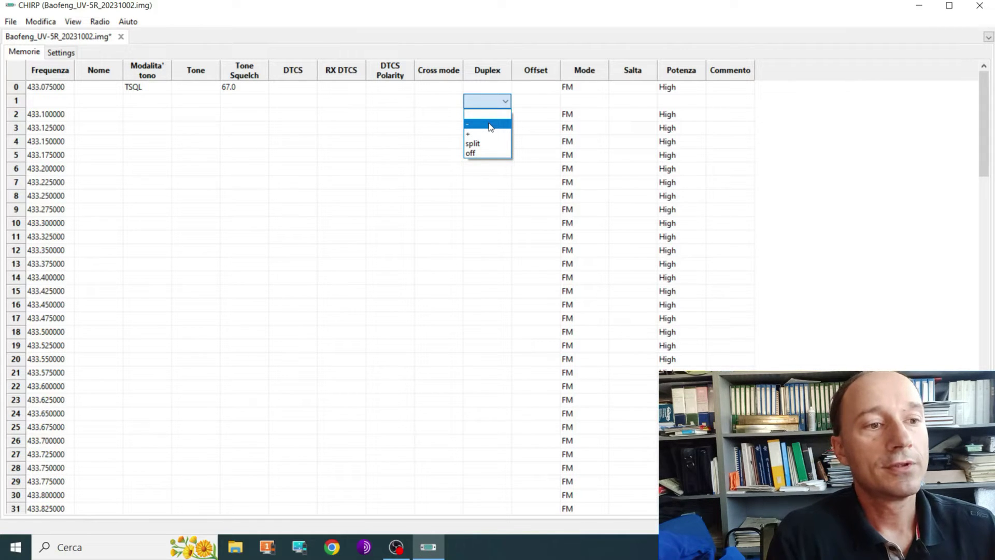
{"action": "left_click", "coordinate": [490, 125]}
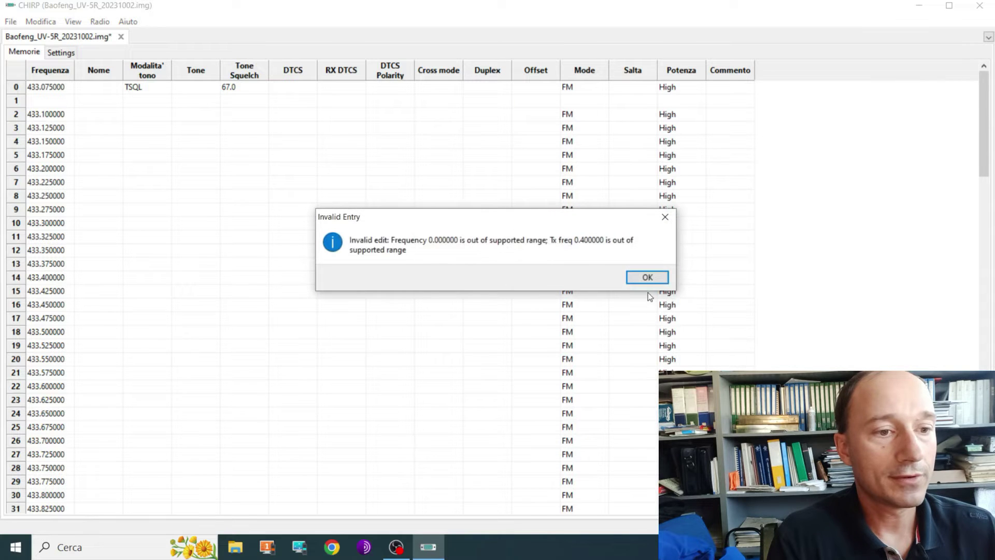
{"action": "left_click", "coordinate": [649, 276]}
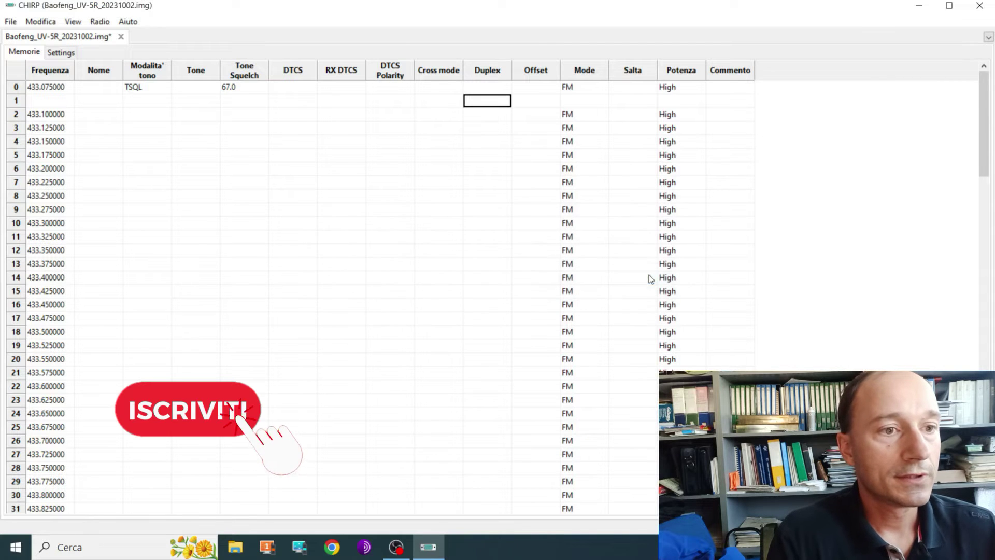
Try to enter an offset of 600 for the empty memory 1 with a blank duplex choice.
{"action": "left_click", "coordinate": [532, 102]}
{"action": "left_click", "coordinate": [533, 102]}
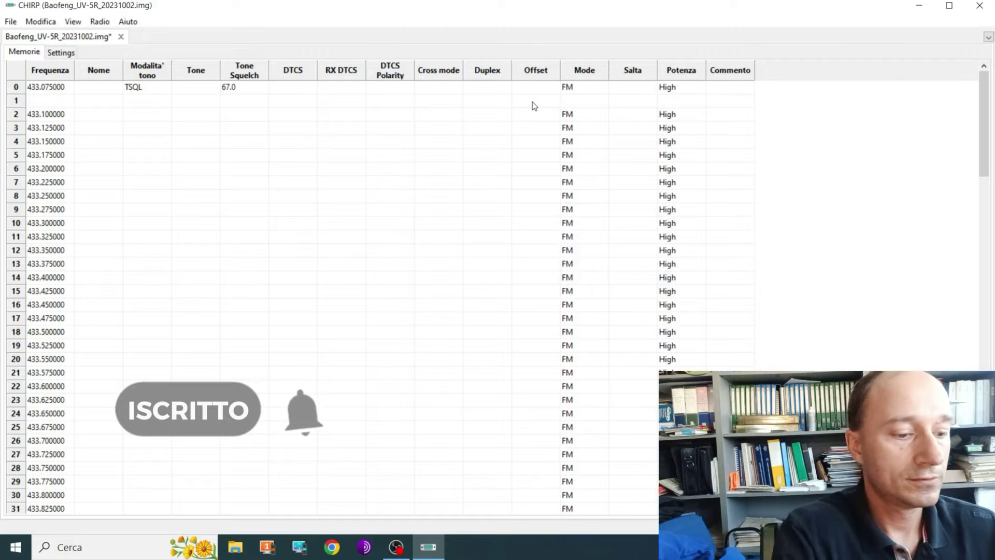
{"action": "type", "text": "600"}
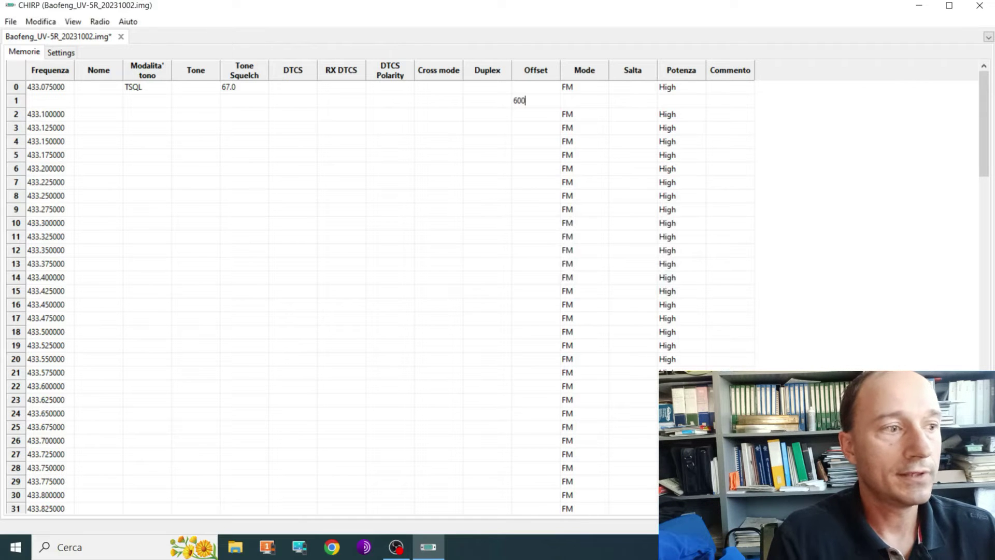
{"action": "key", "text": "Return"}
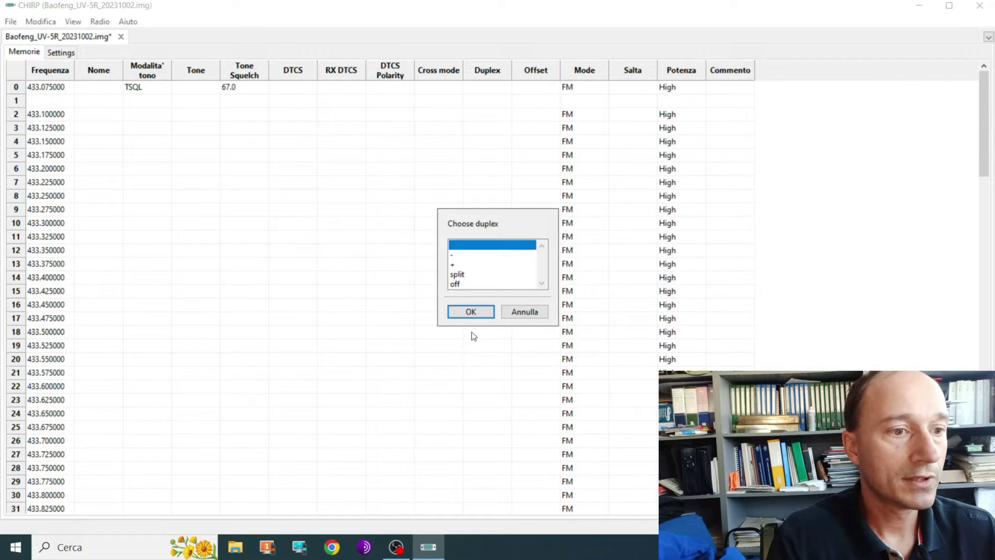
{"action": "left_click", "coordinate": [470, 312]}
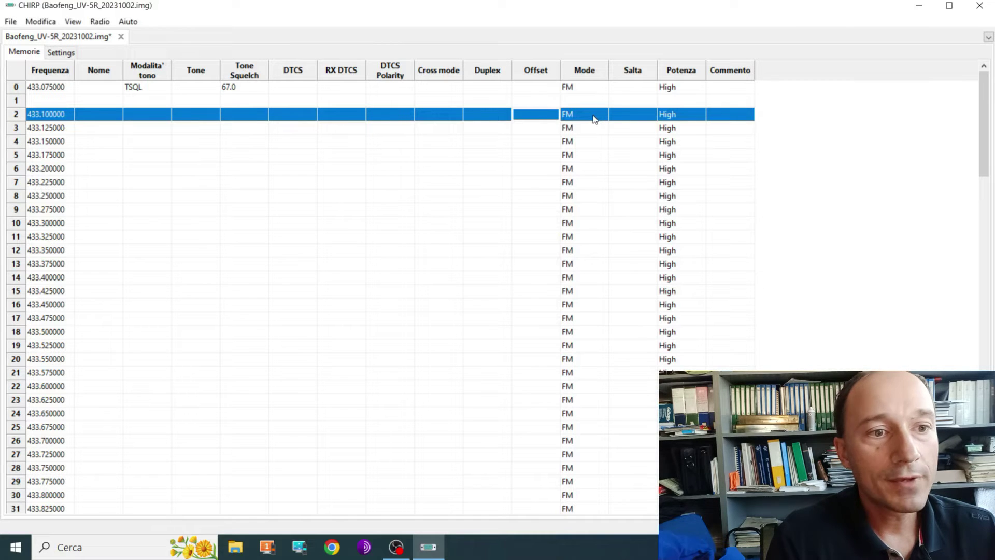
Open the power setting of memory 2 for editing and decline overwriting memory 7.
{"action": "left_click", "coordinate": [683, 119]}
{"action": "left_click", "coordinate": [682, 119]}
{"action": "left_click", "coordinate": [682, 119]}
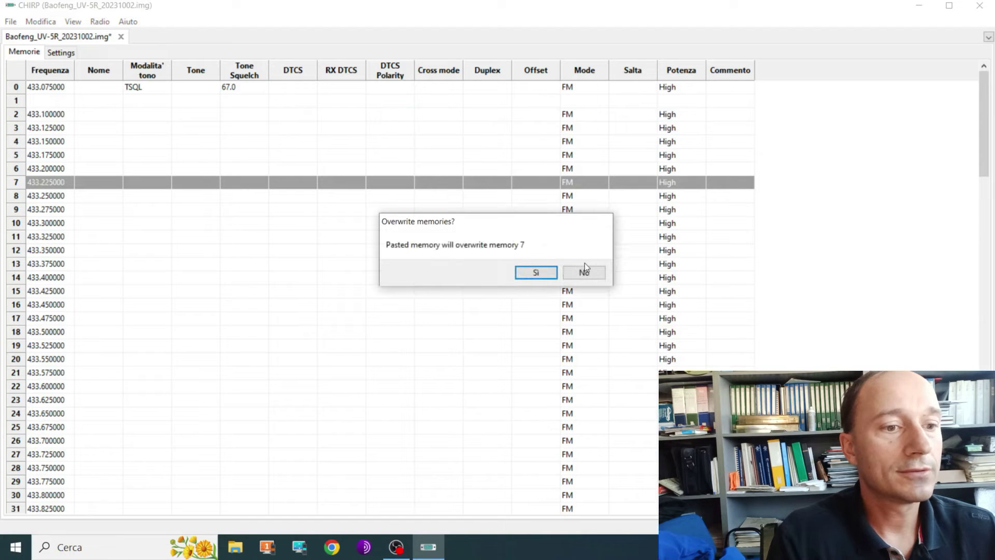
{"action": "left_click", "coordinate": [579, 273]}
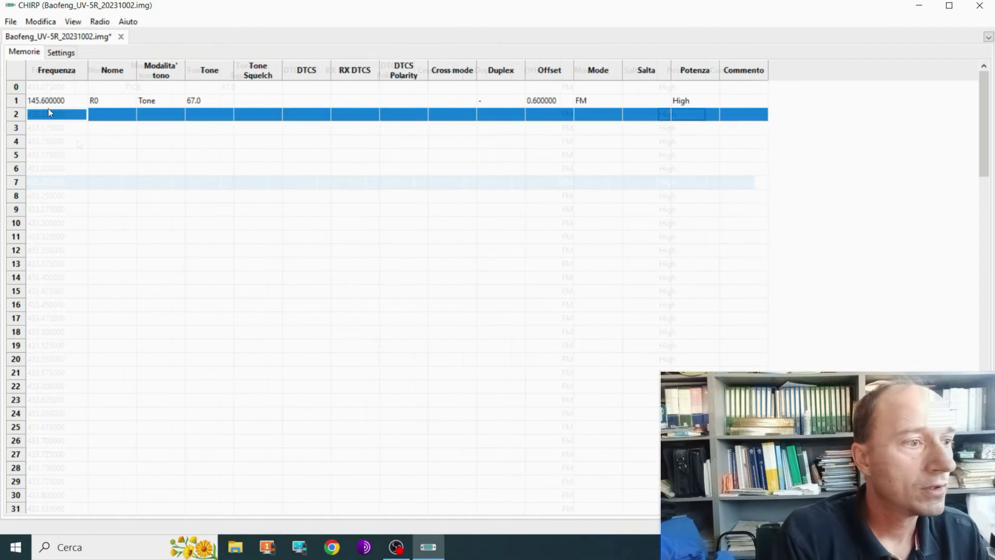
Review the R0 repeater entry in memory 1, from its frequency and name to its tone, duplex and offset.
{"action": "left_click", "coordinate": [50, 104]}
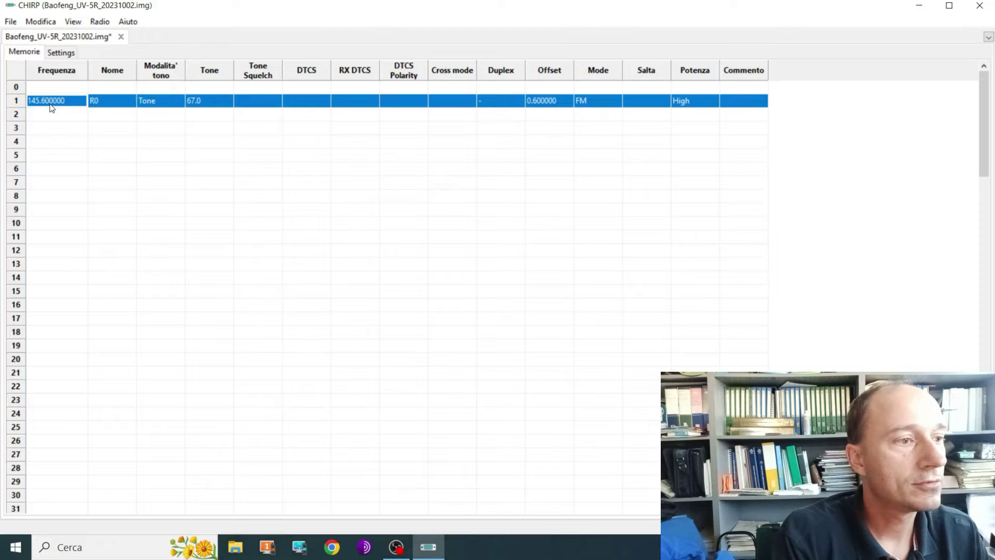
{"action": "left_click", "coordinate": [50, 114]}
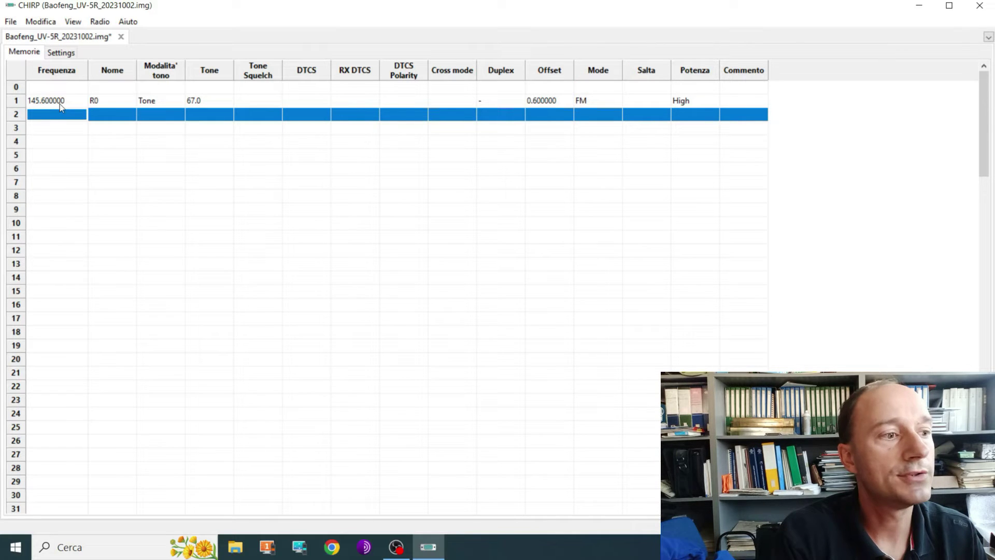
{"action": "left_click", "coordinate": [105, 105]}
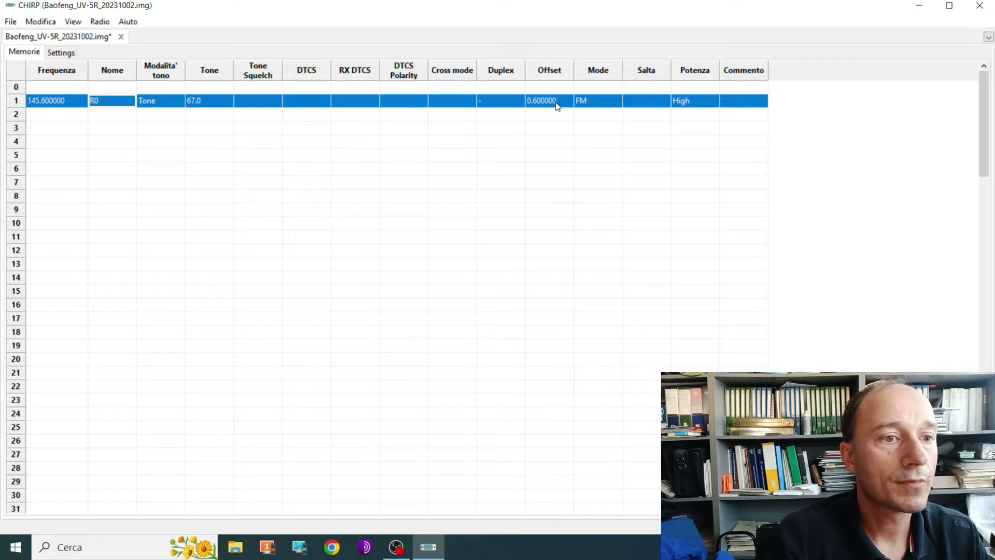
Open the duplex choice of the R0 repeater in memory 1 and leave it unchanged.
{"action": "left_click", "coordinate": [497, 103]}
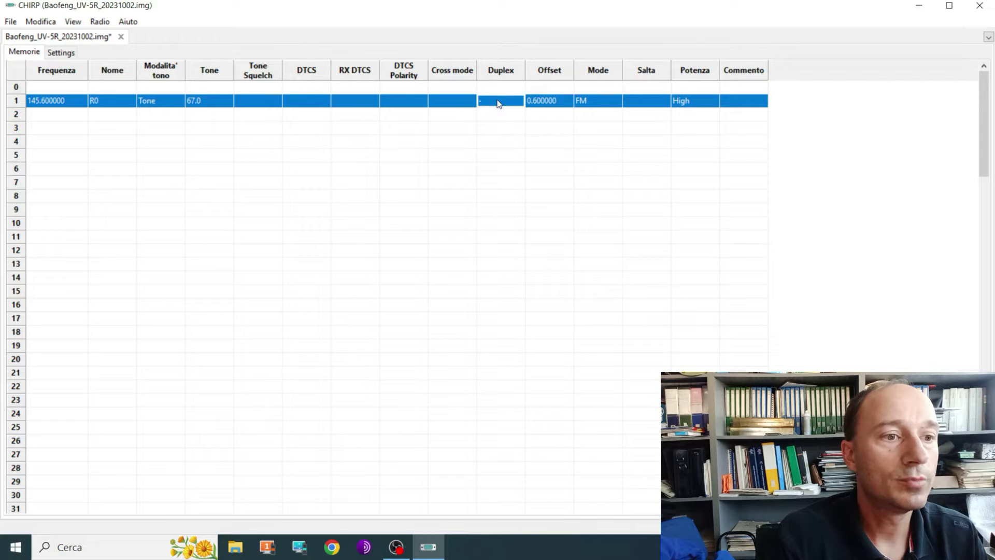
{"action": "left_click", "coordinate": [497, 101]}
{"action": "left_click", "coordinate": [496, 121]}
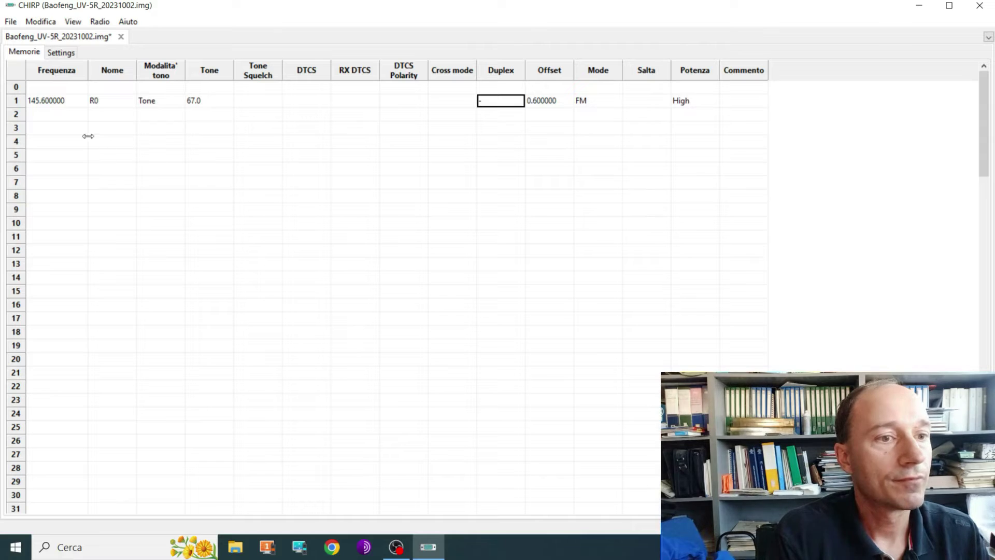
Create a channel in memory 2 with frequency 432.0000 and the name "test".
{"action": "left_click", "coordinate": [66, 120]}
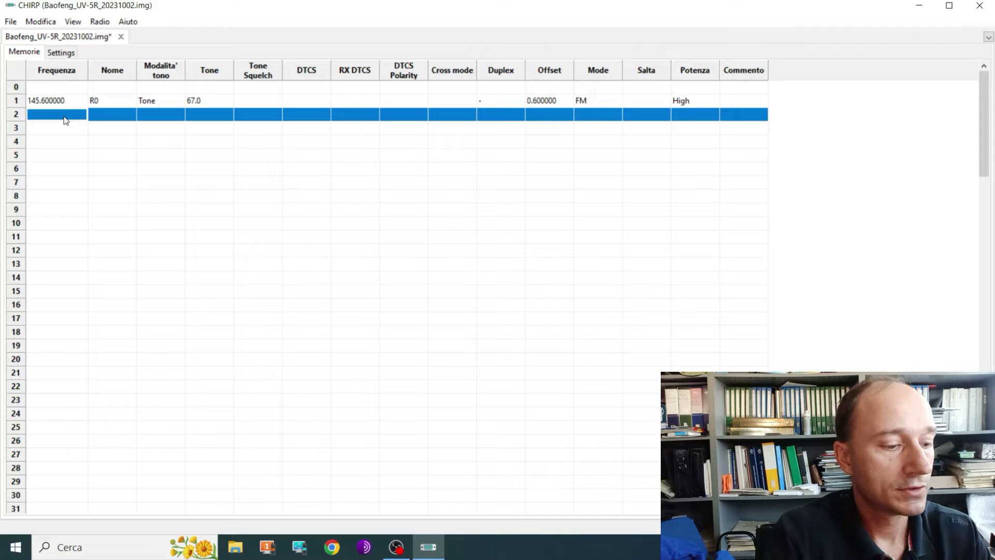
{"action": "type", "text": "4"}
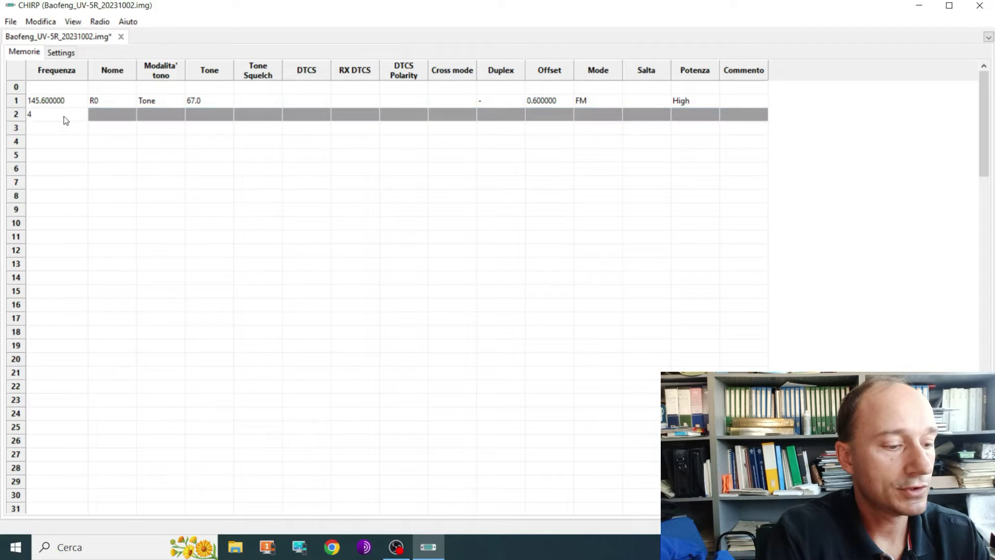
{"action": "type", "text": "32"}
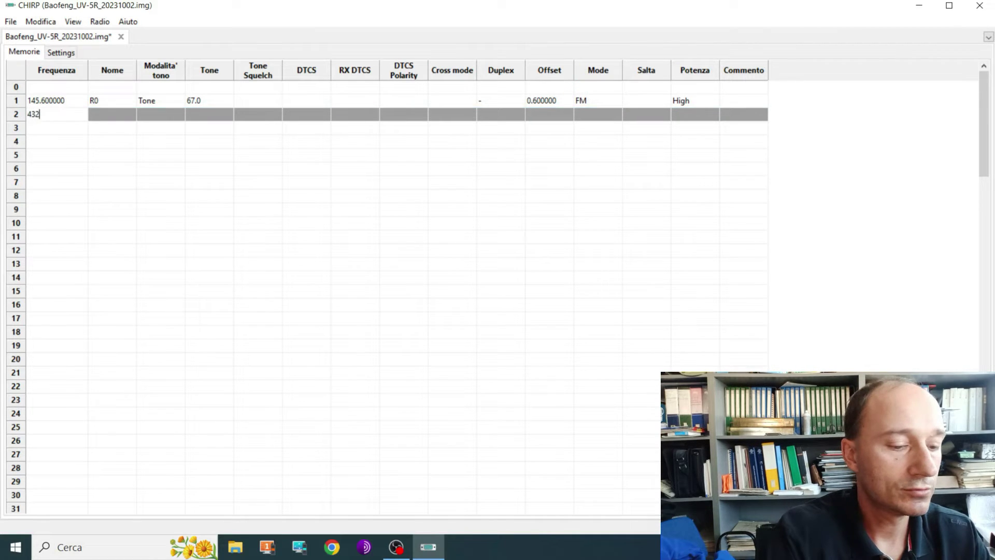
{"action": "type", "text": ".0000"}
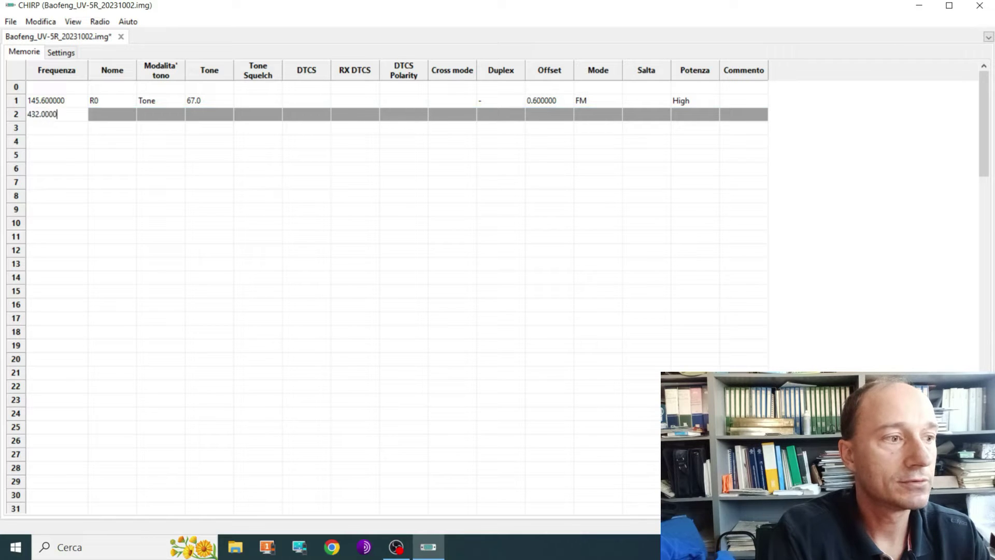
{"action": "key", "text": "Return"}
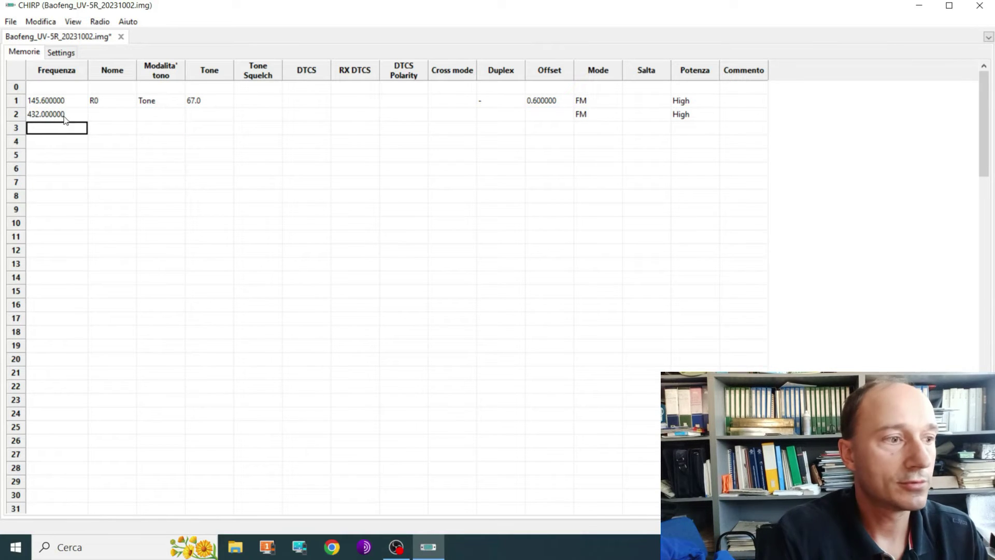
{"action": "left_click", "coordinate": [101, 119]}
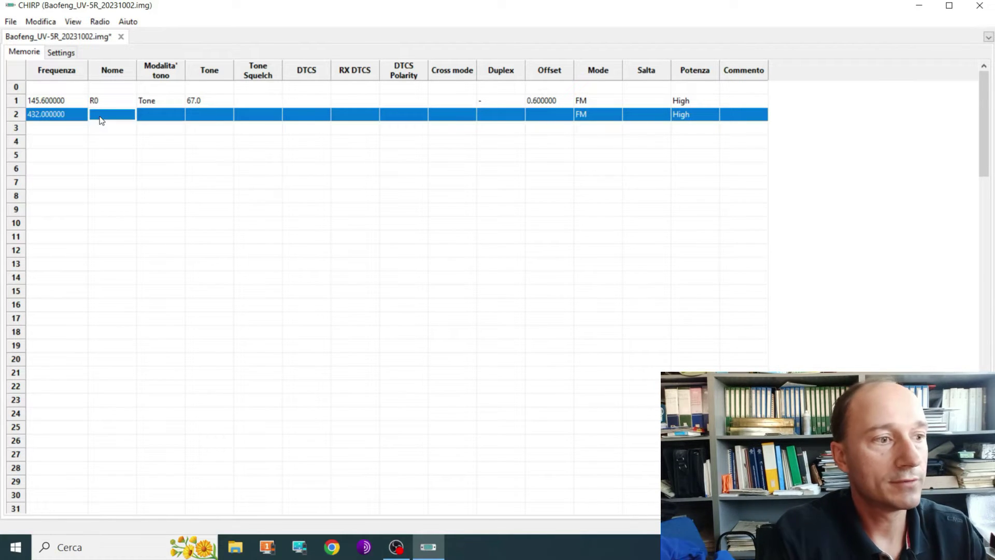
{"action": "left_click", "coordinate": [101, 120]}
{"action": "type", "text": "test"}
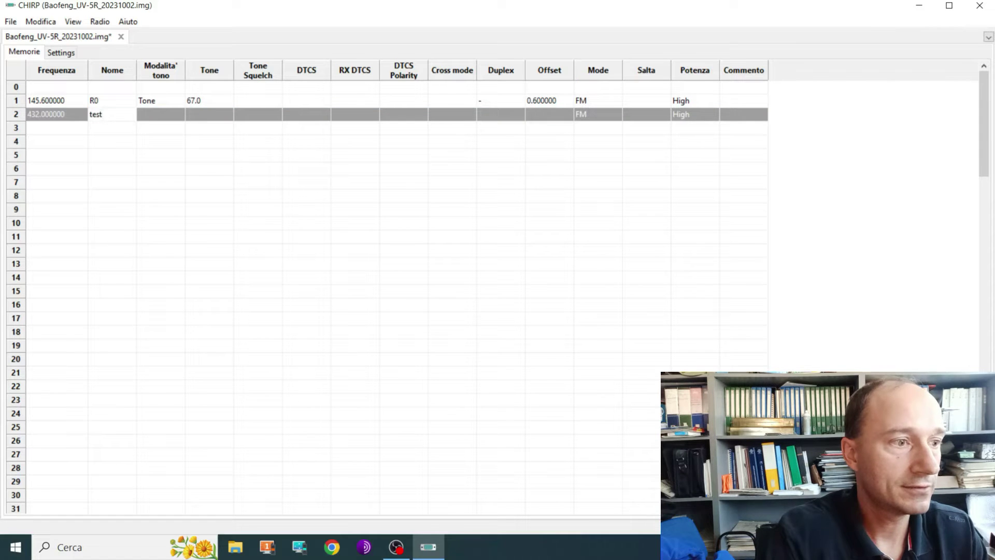
Set the tone mode of memory 2 to TSQL.
{"action": "left_click", "coordinate": [166, 114]}
{"action": "left_click", "coordinate": [167, 115]}
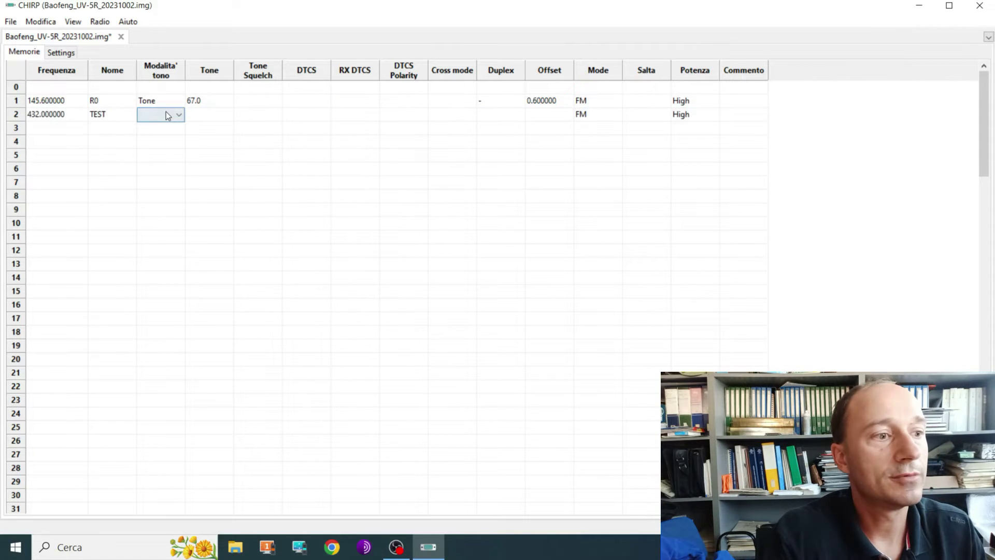
{"action": "left_click", "coordinate": [167, 114]}
{"action": "left_click", "coordinate": [166, 147]}
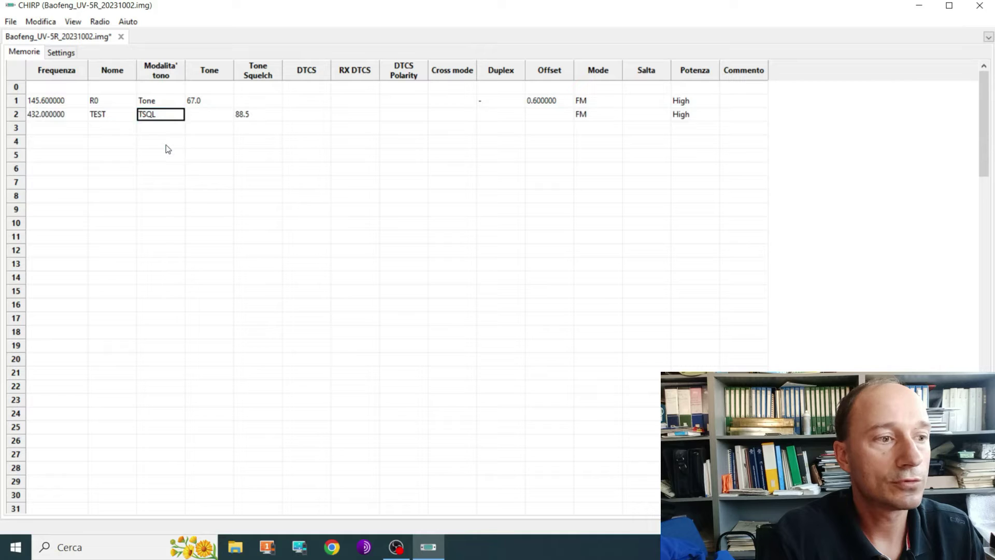
Give memory 2 a tone of 67.0 and replace it with a tone squelch of 71.9.
{"action": "left_click", "coordinate": [215, 116]}
{"action": "left_click", "coordinate": [216, 117]}
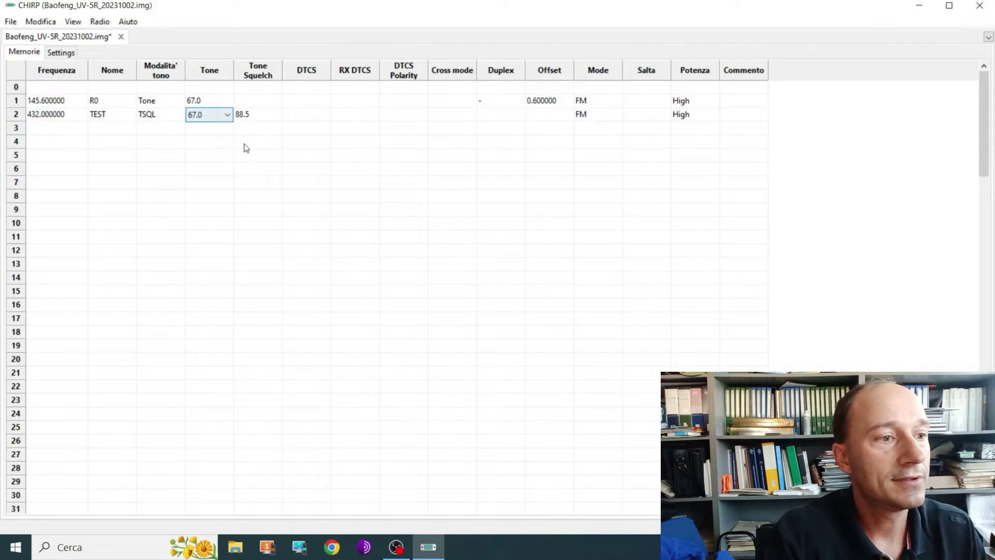
{"action": "left_click", "coordinate": [263, 117]}
{"action": "left_click", "coordinate": [263, 117]}
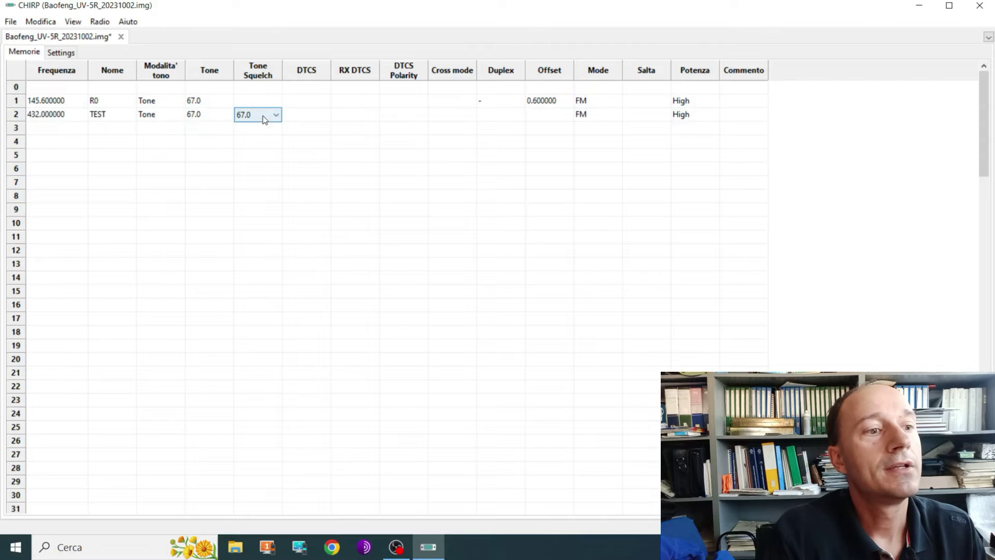
{"action": "left_click", "coordinate": [263, 116]}
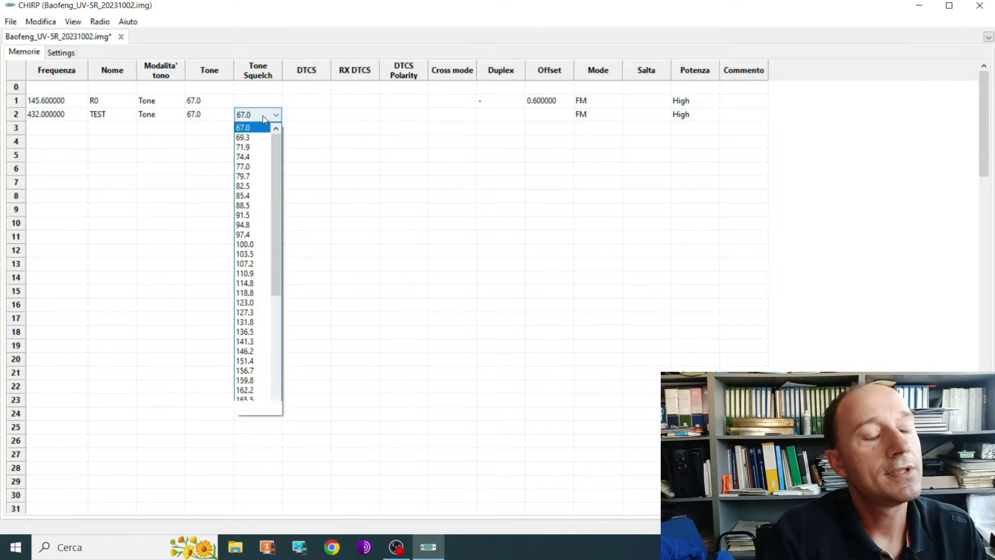
{"action": "left_click", "coordinate": [253, 147]}
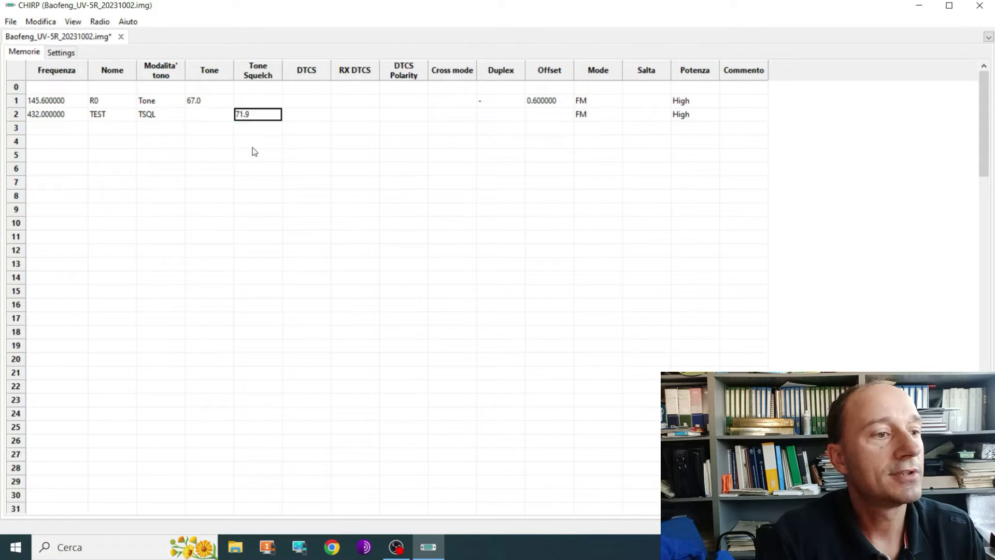
Set the transmit tone of memory 2 to 67.0.
{"action": "left_click", "coordinate": [209, 118]}
{"action": "left_click", "coordinate": [209, 118]}
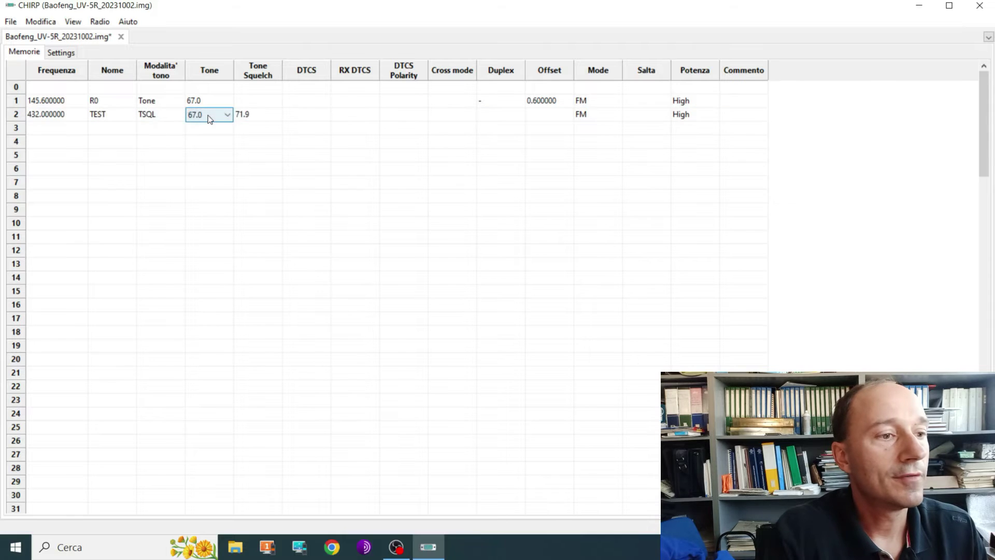
{"action": "left_click", "coordinate": [315, 148]}
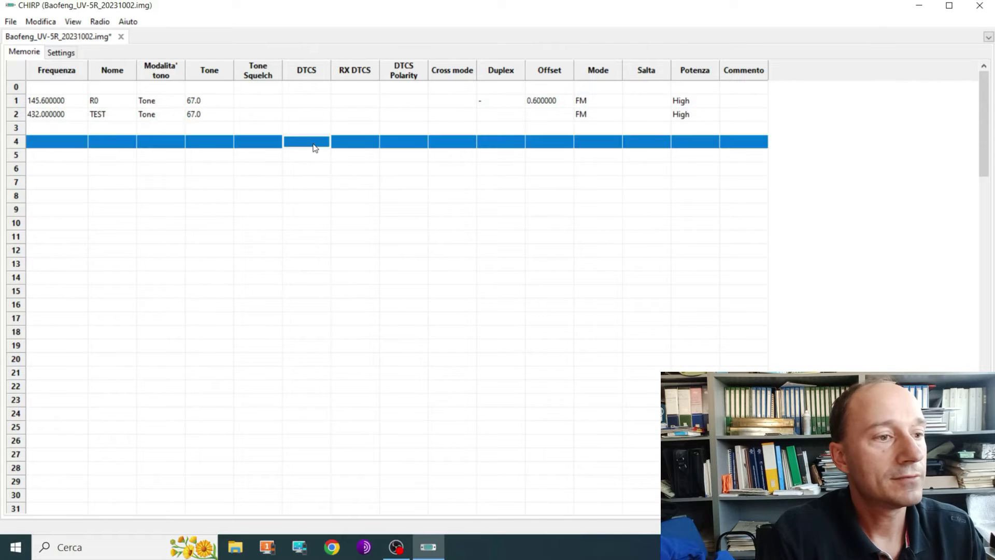
Set the tone squelch of memory 2 to 67.0.
{"action": "left_click", "coordinate": [209, 114]}
{"action": "left_click", "coordinate": [267, 120]}
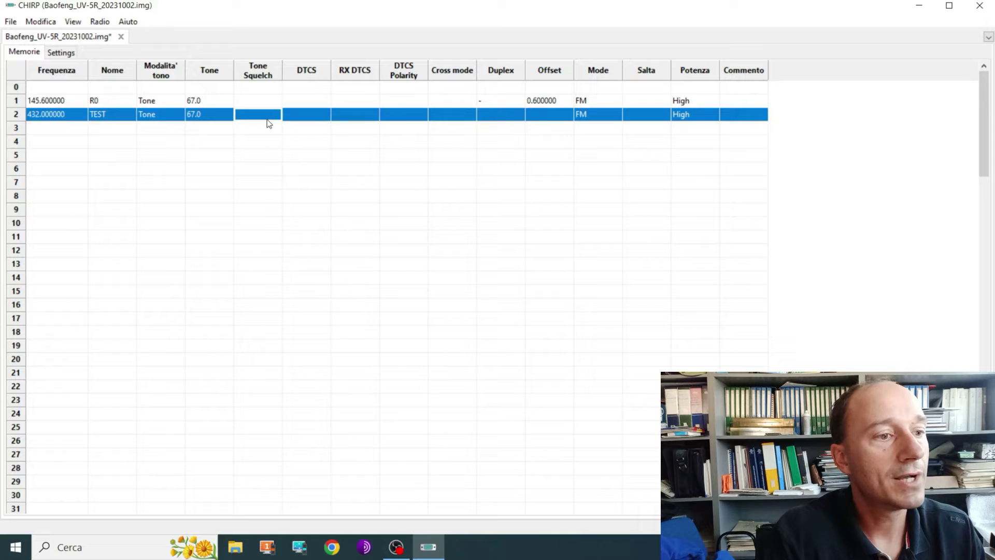
{"action": "left_click", "coordinate": [268, 116]}
{"action": "left_click", "coordinate": [322, 111]}
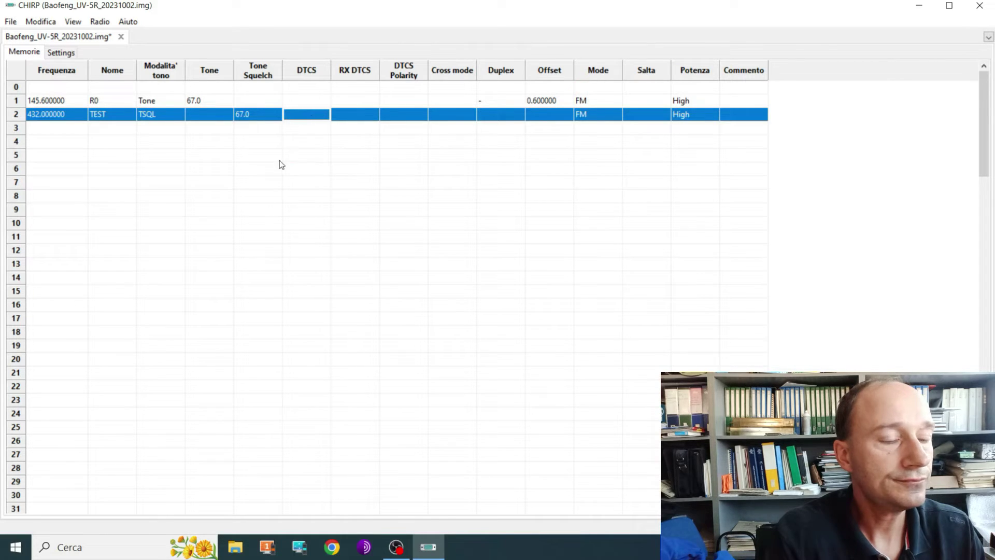
{"action": "left_click", "coordinate": [257, 144]}
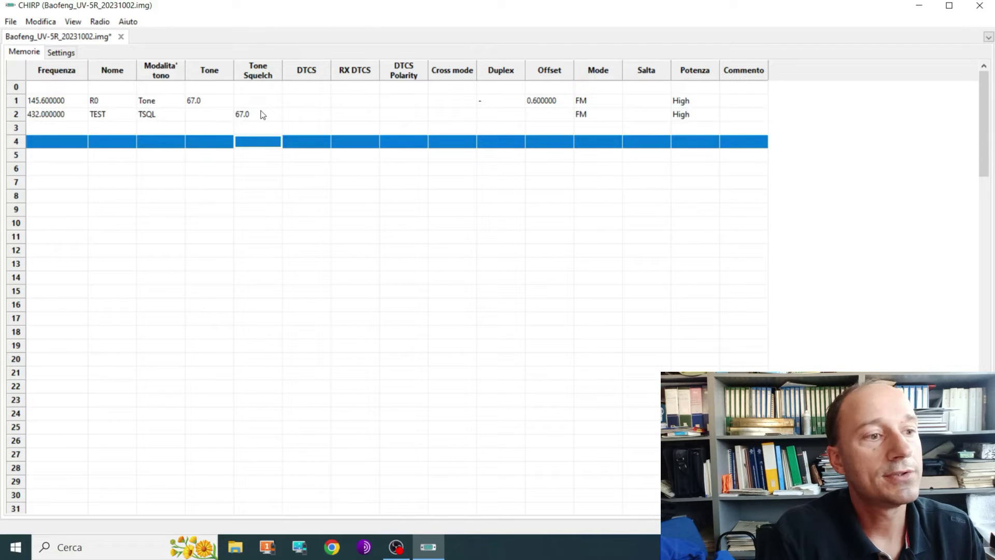
Set the duplex of memory 2 to "-" with an offset of 1.600000 MHz.
{"action": "left_click", "coordinate": [513, 114]}
{"action": "left_click", "coordinate": [514, 115]}
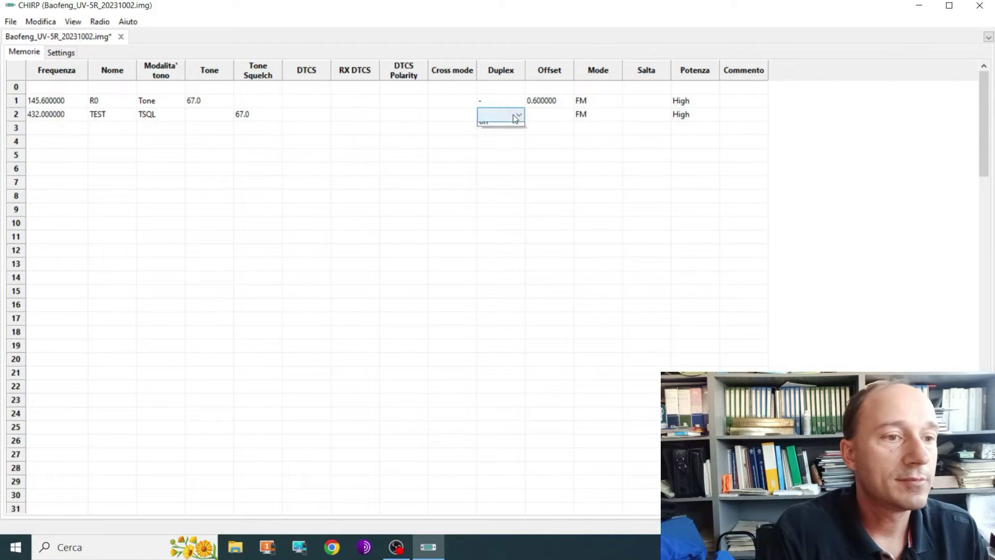
{"action": "left_click", "coordinate": [514, 115]}
{"action": "left_click", "coordinate": [512, 139]}
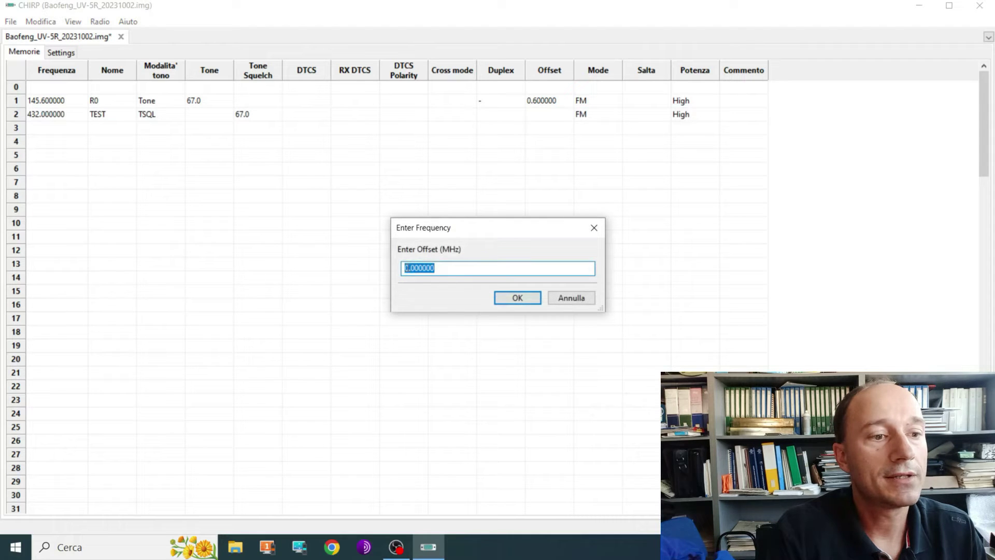
{"action": "left_click", "coordinate": [407, 268]}
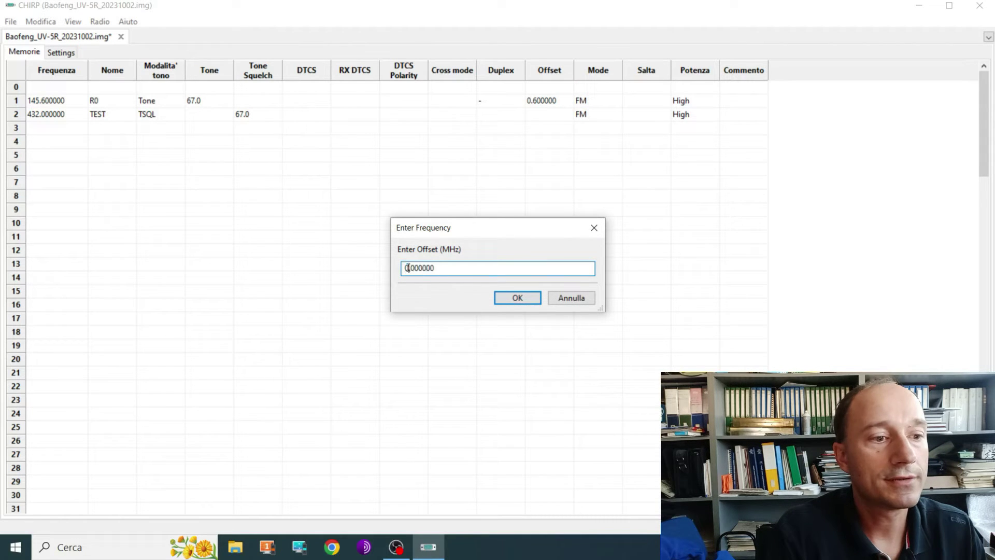
{"action": "key", "text": "BackSpace"}
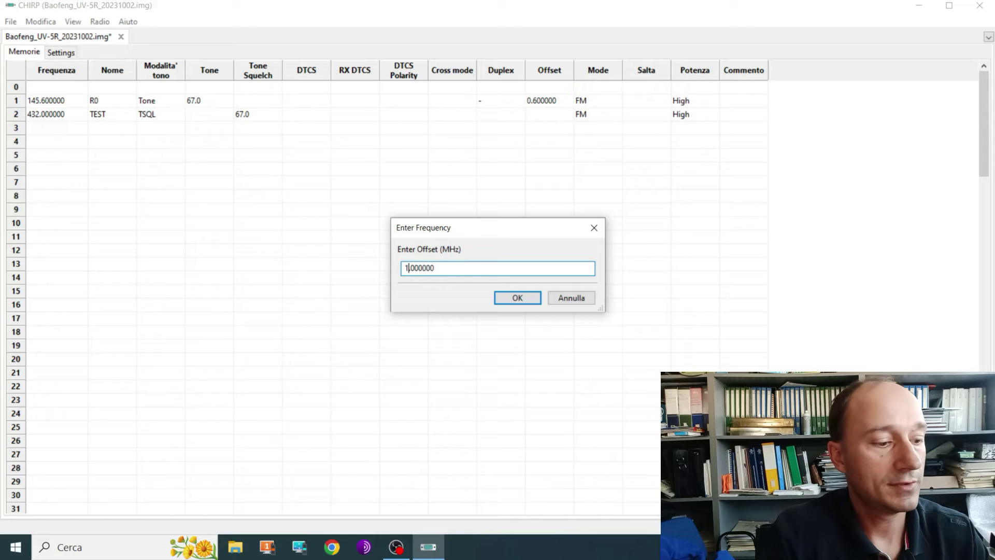
{"action": "type", "text": "1"}
{"action": "key", "text": "Delete"}
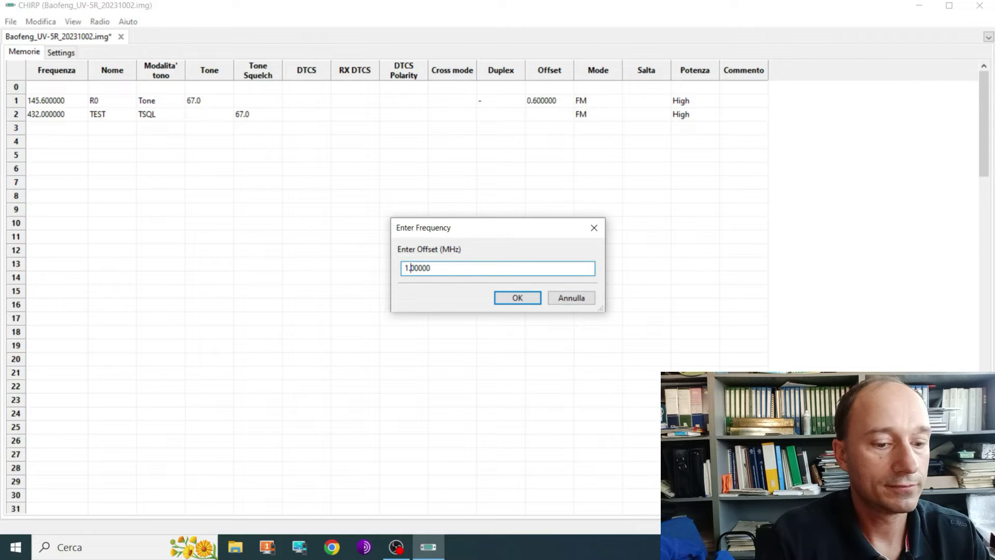
{"action": "type", "text": "6"}
{"action": "left_click", "coordinate": [511, 300]}
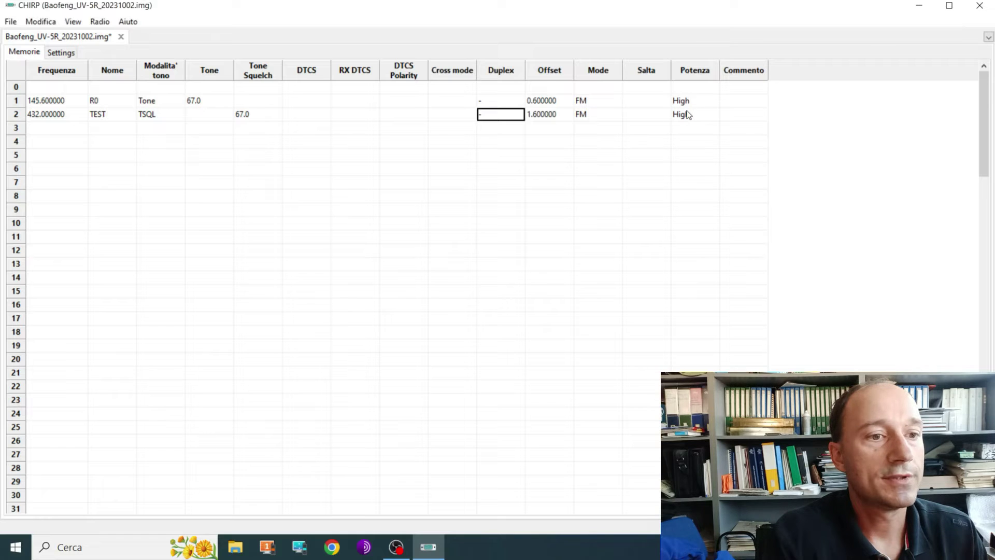
Upload the programmed memories to the Baofeng UV-5R through the Prolific USB-to-Serial Comm Port (COM5).
{"action": "left_click", "coordinate": [46, 133]}
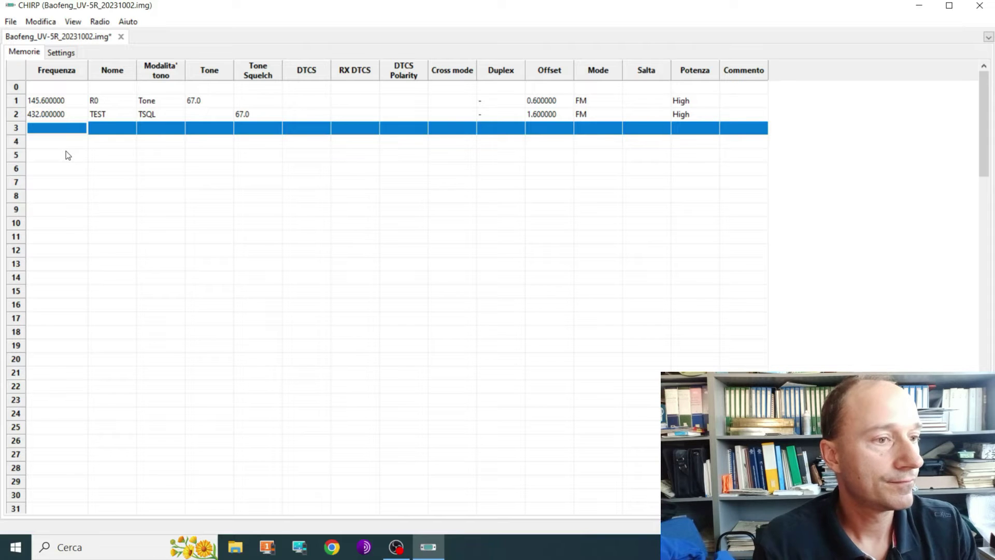
{"action": "left_click", "coordinate": [95, 26]}
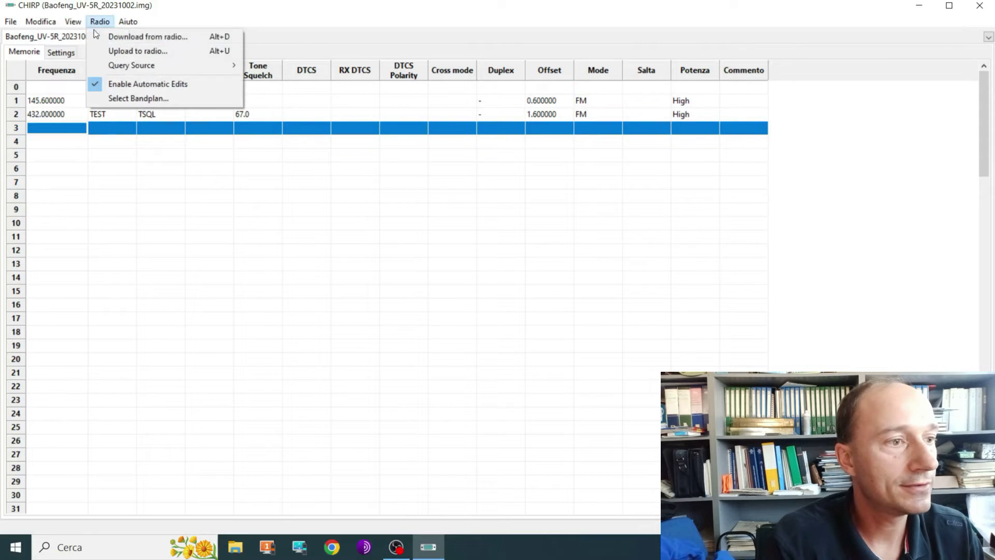
{"action": "left_click", "coordinate": [117, 52]}
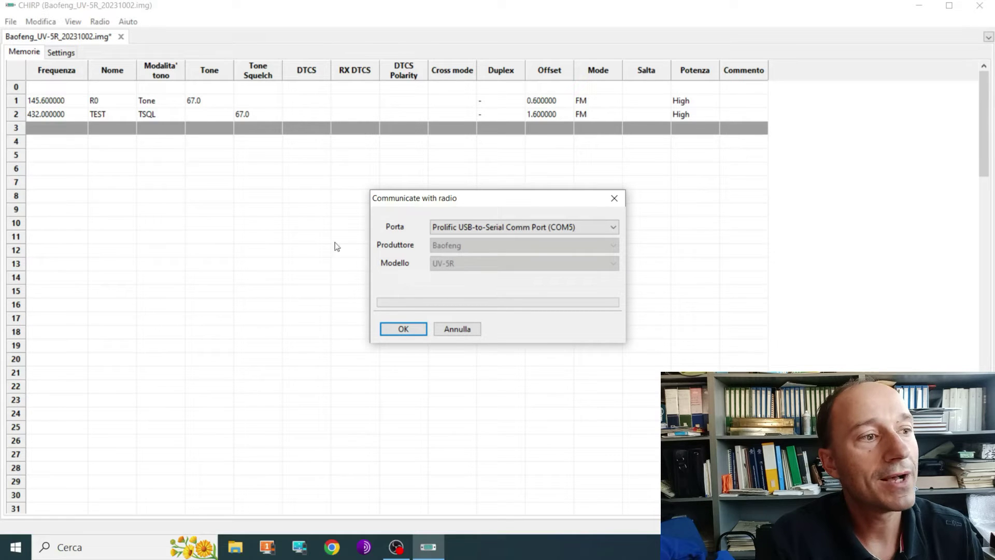
{"action": "left_click", "coordinate": [411, 330]}
{"action": "left_click", "coordinate": [410, 344]}
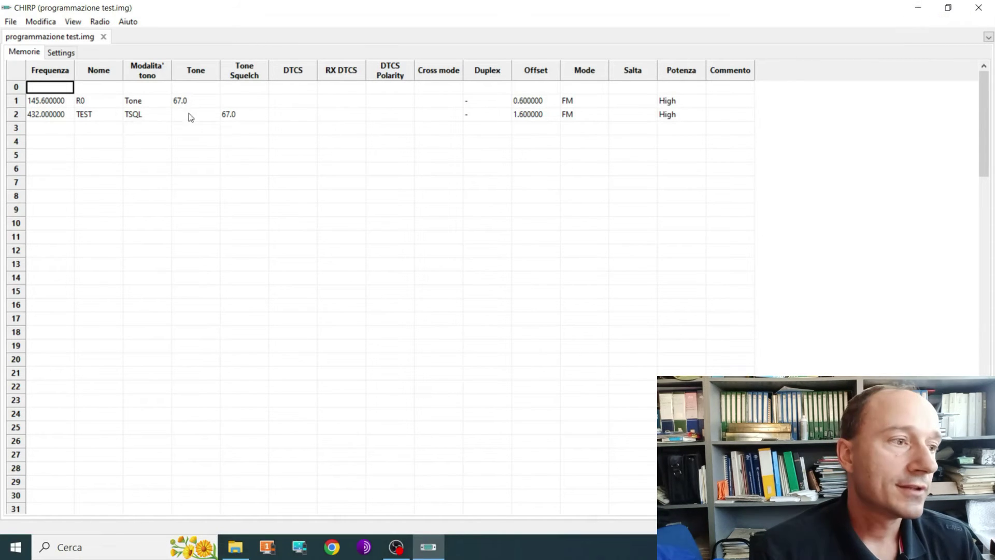
View the save-as options for the programmed image file and cancel without saving.
{"action": "left_click", "coordinate": [13, 22]}
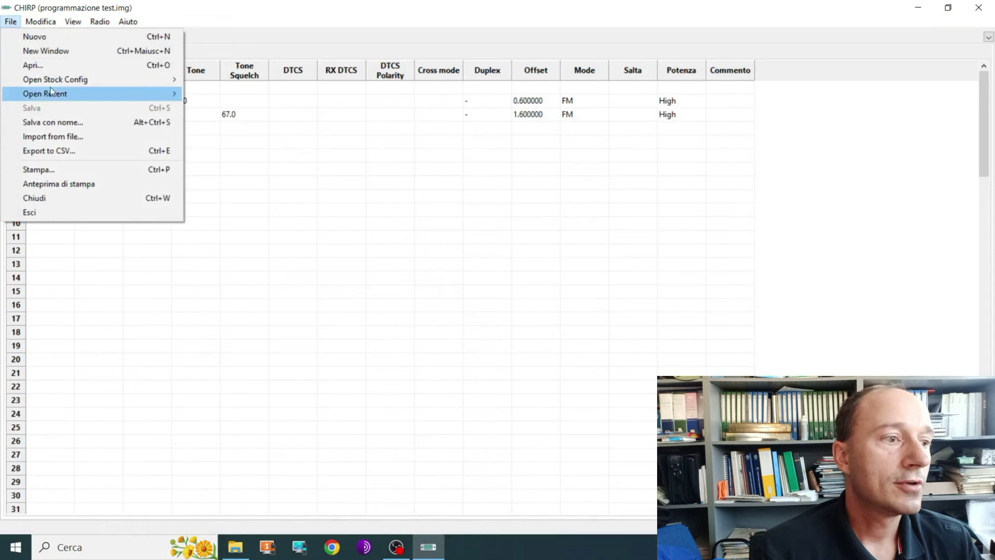
{"action": "left_click", "coordinate": [73, 126]}
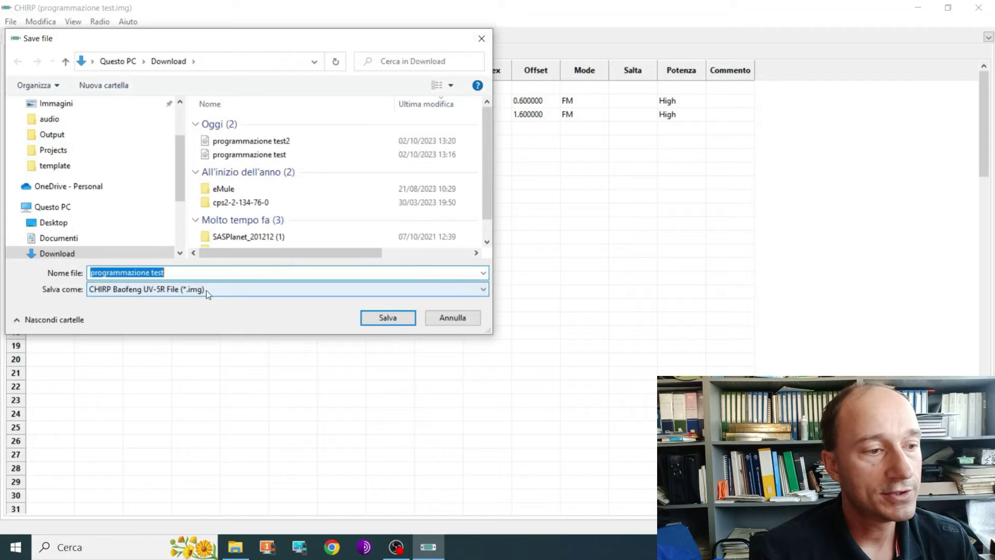
{"action": "left_click", "coordinate": [444, 318]}
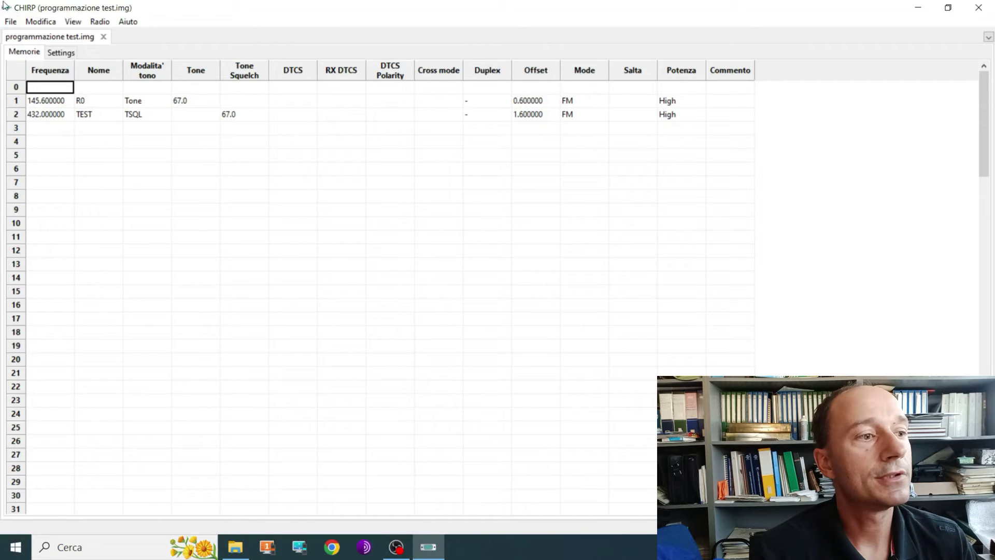
Export the channel list to "programmazione test" as a CSV file in the Download folder, replacing the existing file.
{"action": "left_click", "coordinate": [10, 21]}
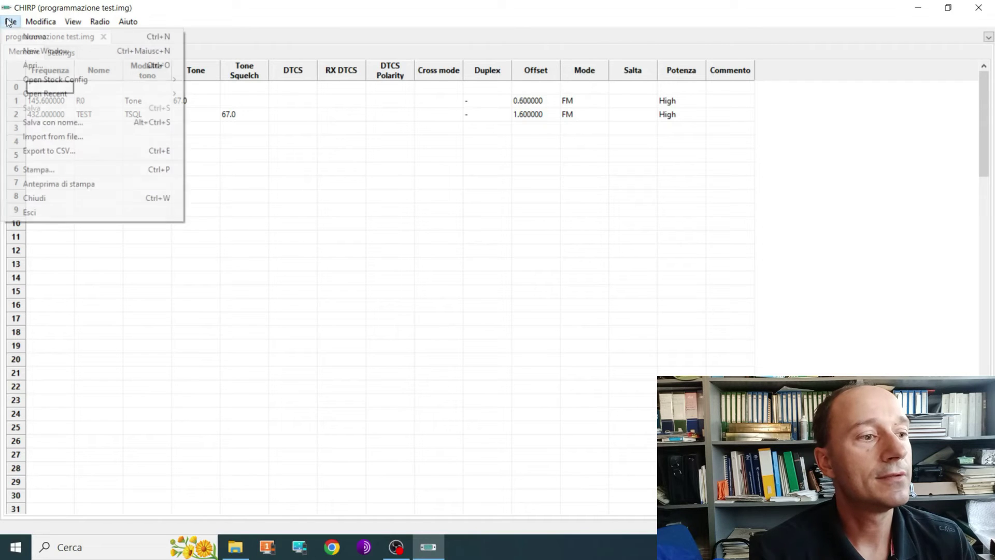
{"action": "left_click", "coordinate": [88, 153]}
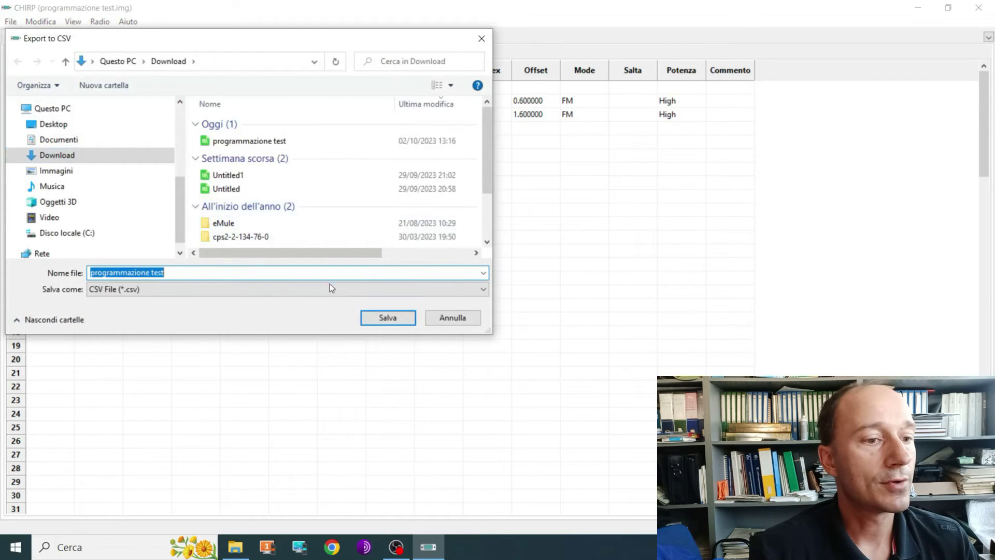
{"action": "left_click", "coordinate": [364, 313]}
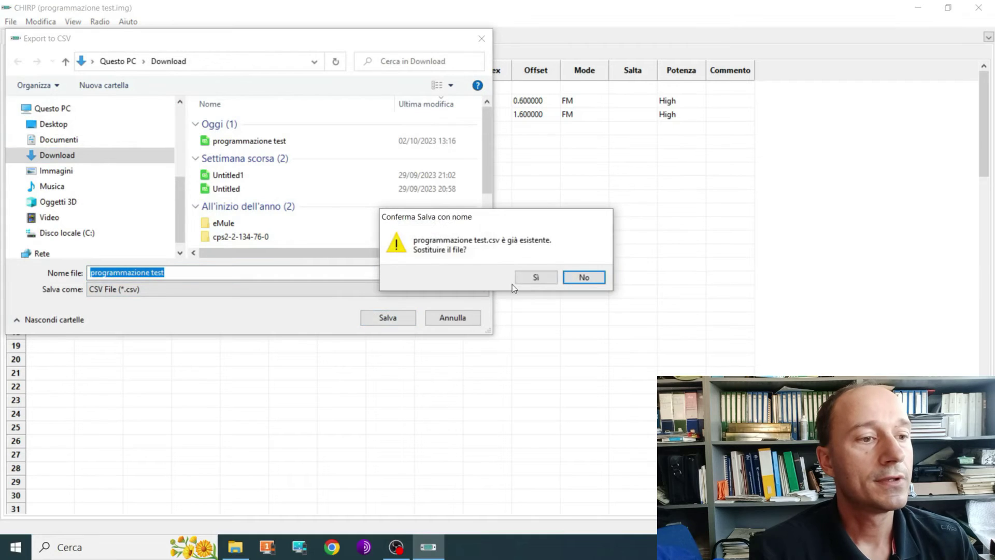
{"action": "left_click", "coordinate": [537, 275]}
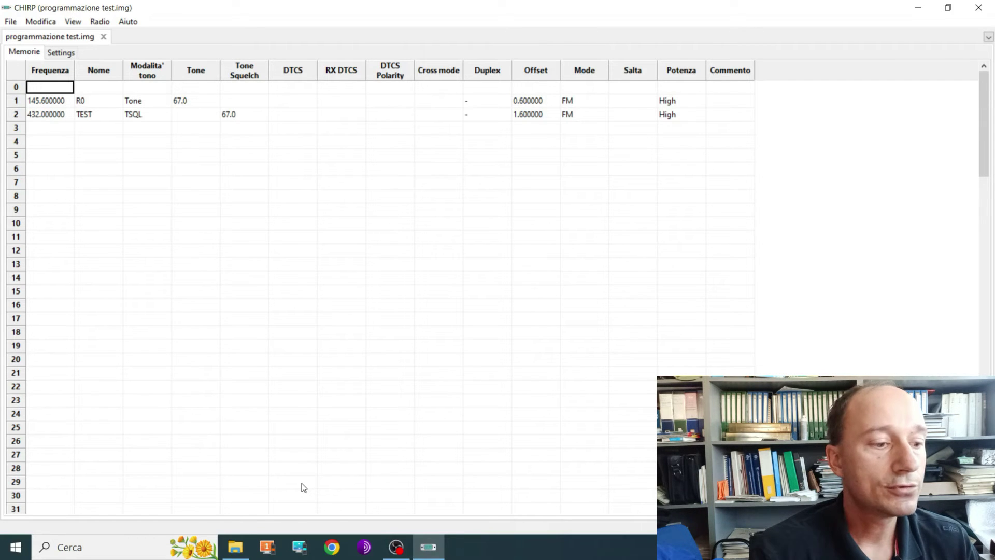
Open the exported programmazione test CSV from the Download folder in LibreOffice Calc, accepting the comma-separated text import settings.
{"action": "left_click", "coordinate": [234, 547]}
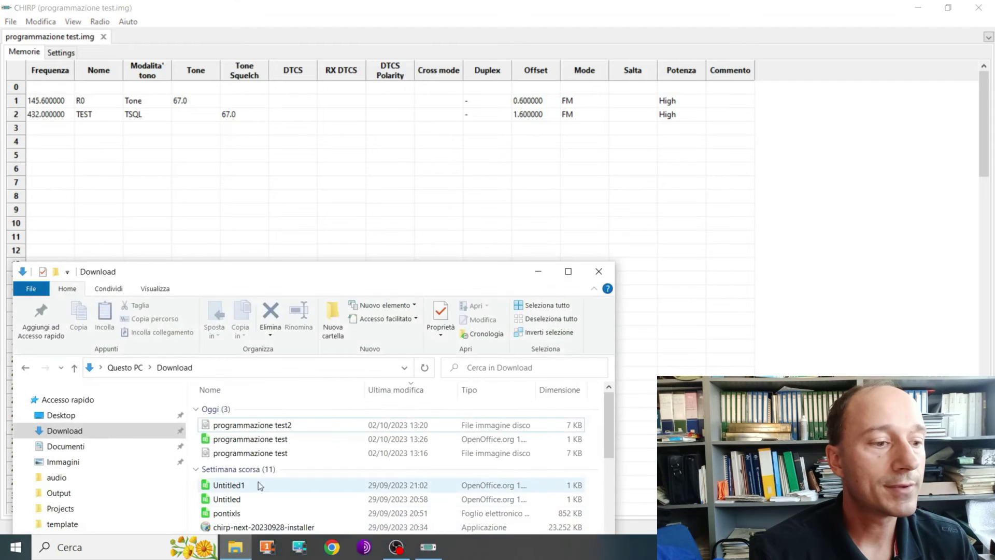
{"action": "left_click", "coordinate": [265, 442]}
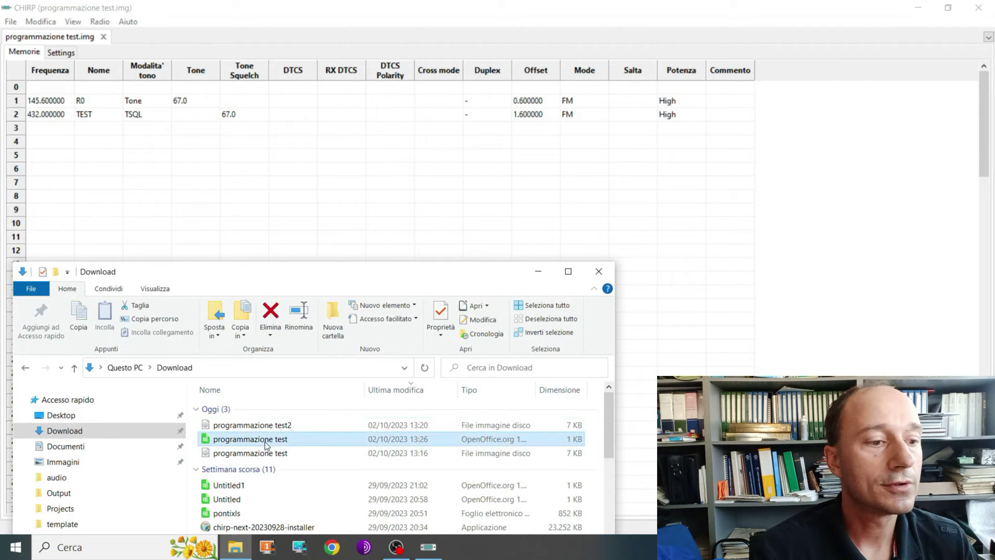
{"action": "double_click", "coordinate": [265, 441]}
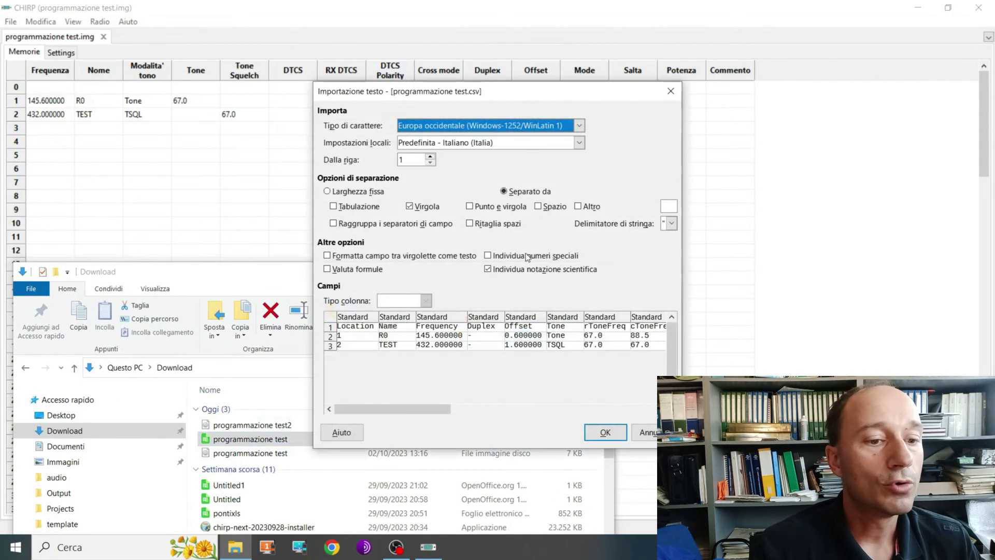
{"action": "left_click", "coordinate": [606, 433]}
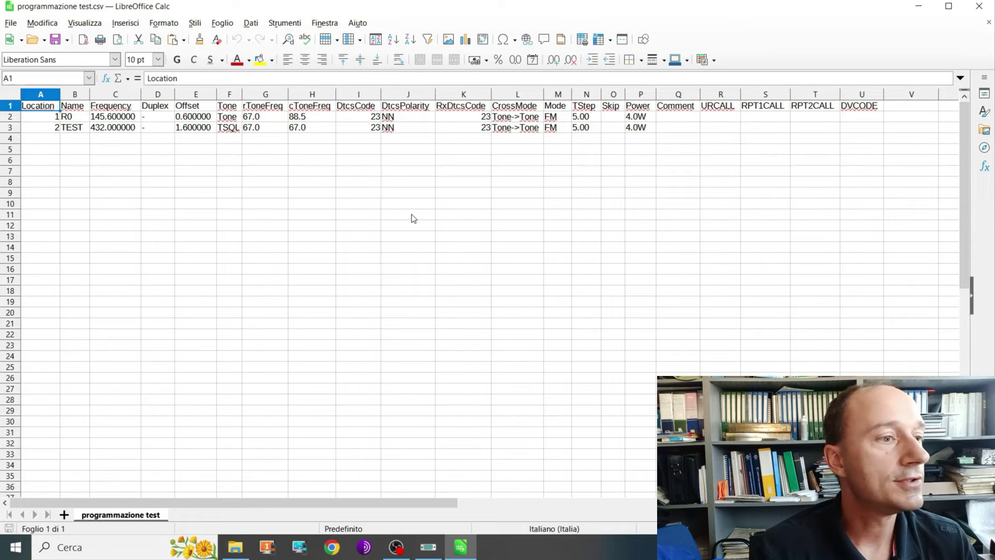
Examine the Location, Name, Frequency and Offset columns of the exported channel list and the empty rows available for more channels.
{"action": "left_click", "coordinate": [38, 118]}
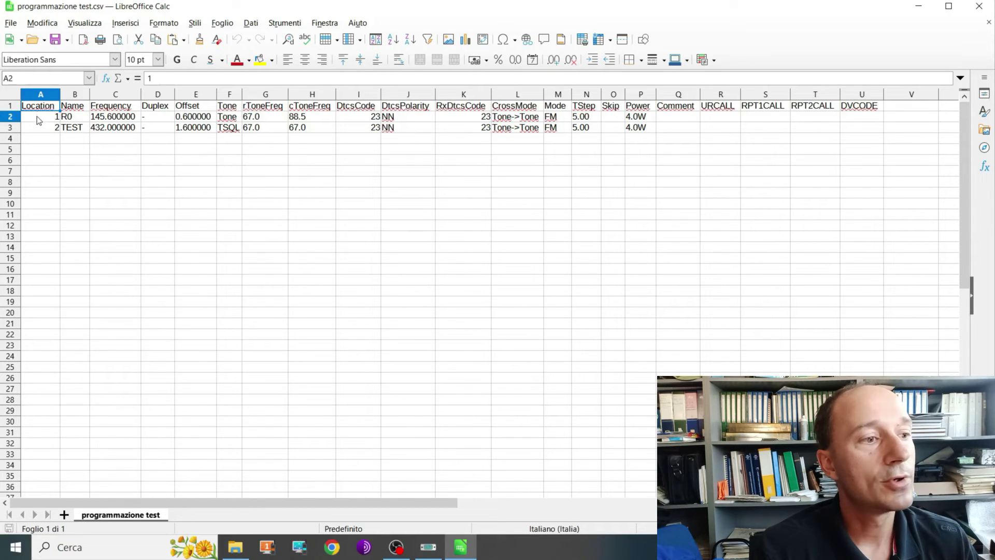
{"action": "left_click", "coordinate": [39, 128]}
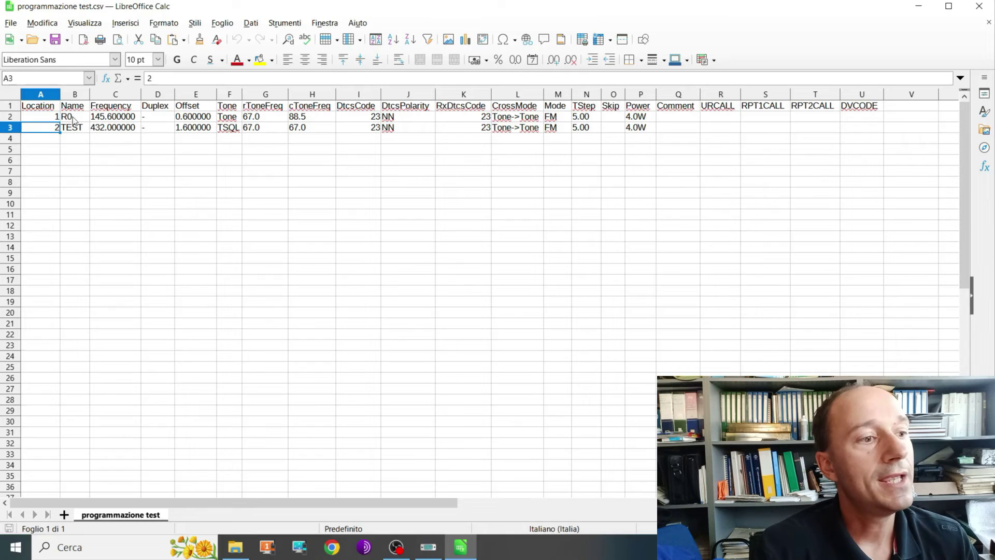
{"action": "left_click", "coordinate": [74, 119]}
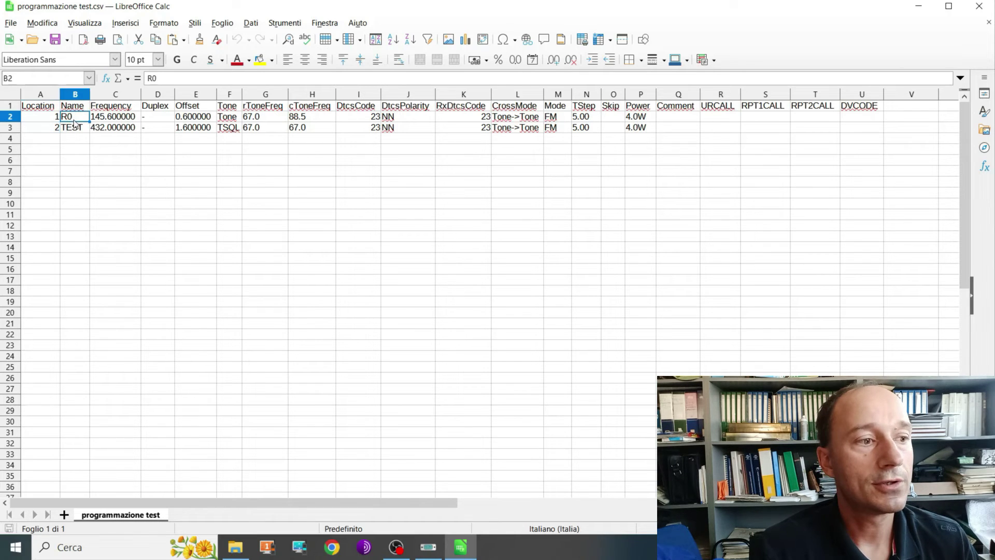
{"action": "left_click", "coordinate": [75, 128]}
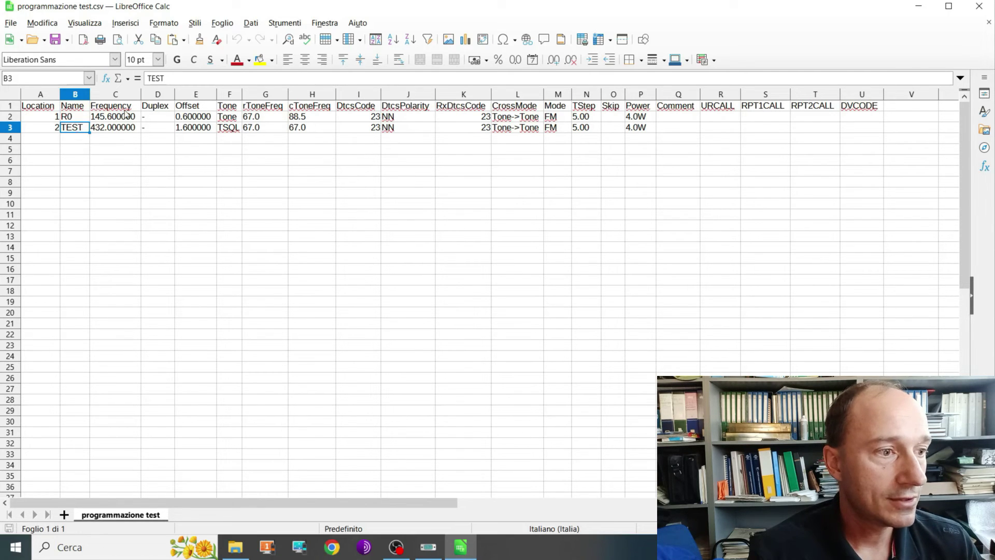
{"action": "left_click", "coordinate": [118, 155]}
{"action": "left_click_drag", "start_coordinate": [118, 154], "coordinate": [116, 222]}
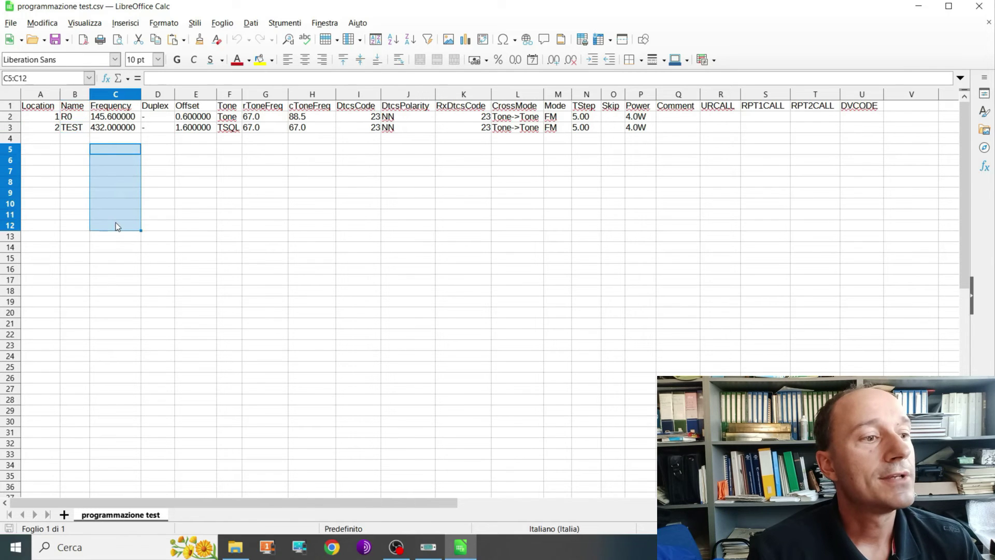
{"action": "left_click", "coordinate": [81, 154]}
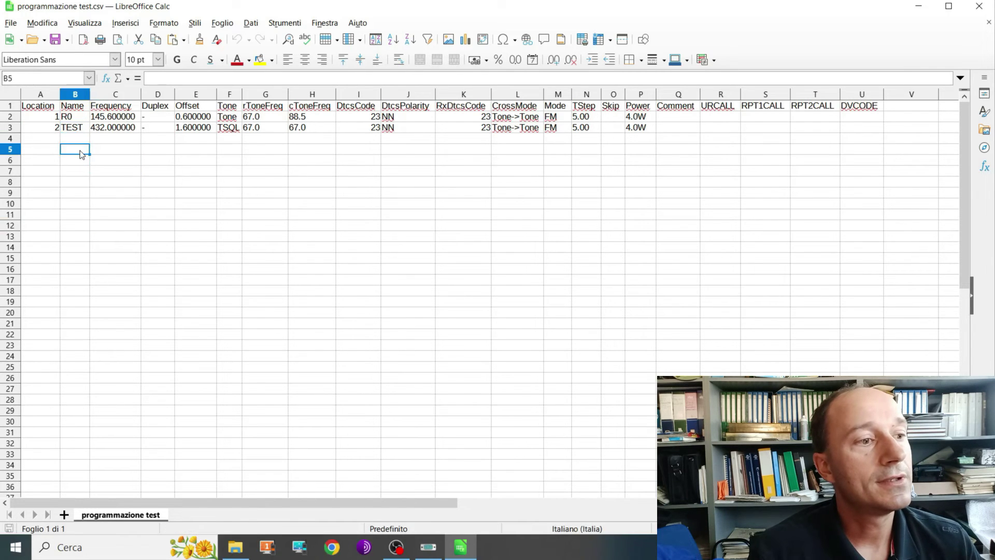
{"action": "left_click_drag", "start_coordinate": [80, 158], "coordinate": [79, 212]}
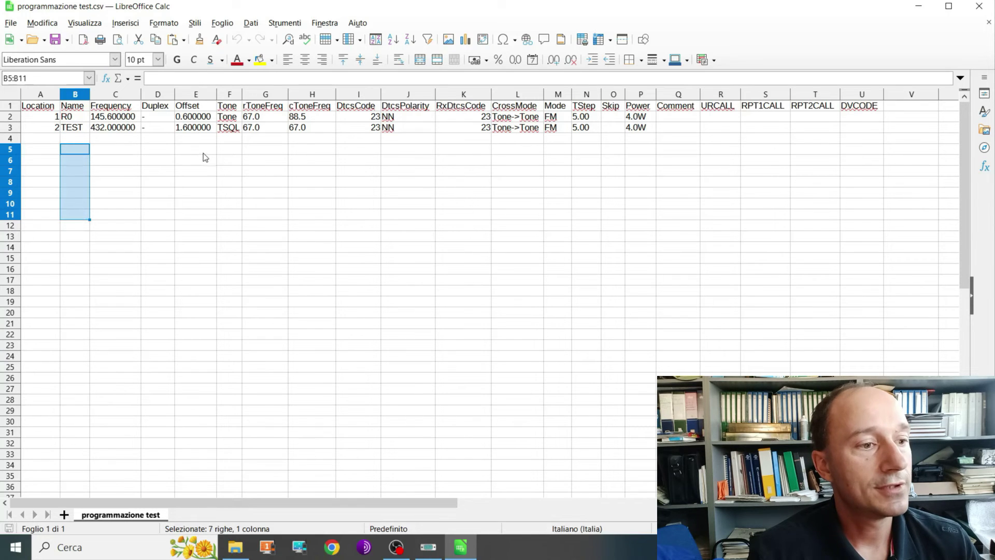
{"action": "left_click_drag", "start_coordinate": [203, 153], "coordinate": [204, 214]}
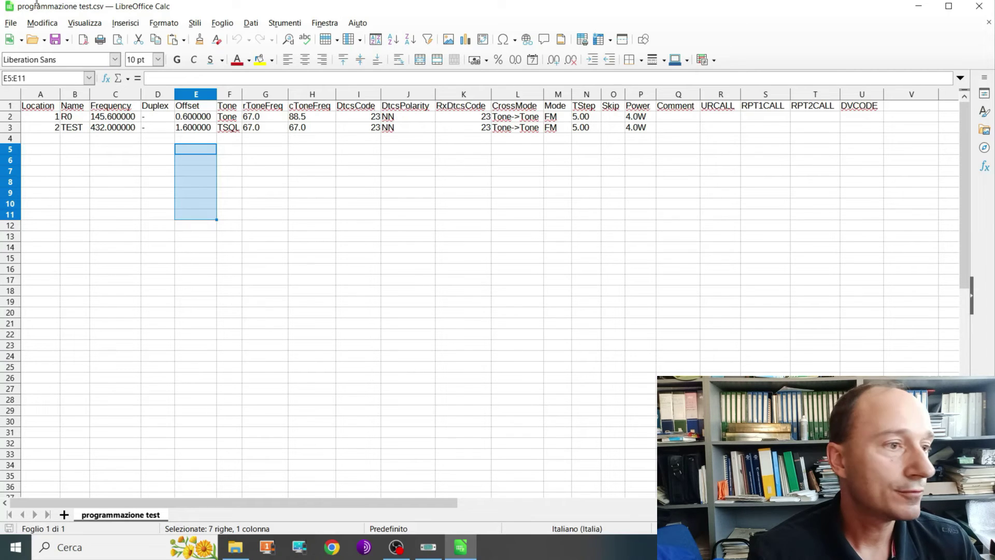
{"action": "left_click", "coordinate": [377, 266]}
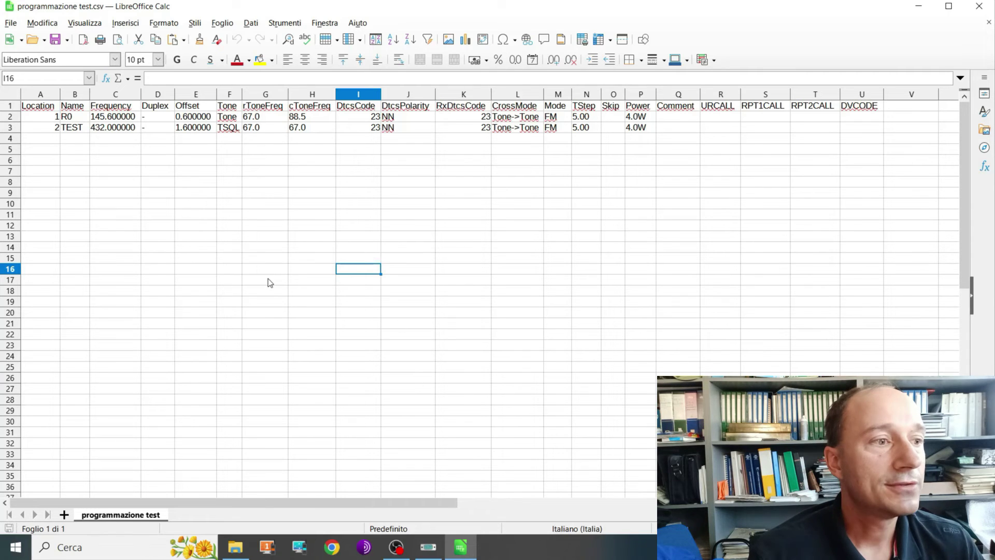
Switch back to CHIRP and open the image file programmazione test2 from the Download folder.
{"action": "left_click", "coordinate": [442, 549]}
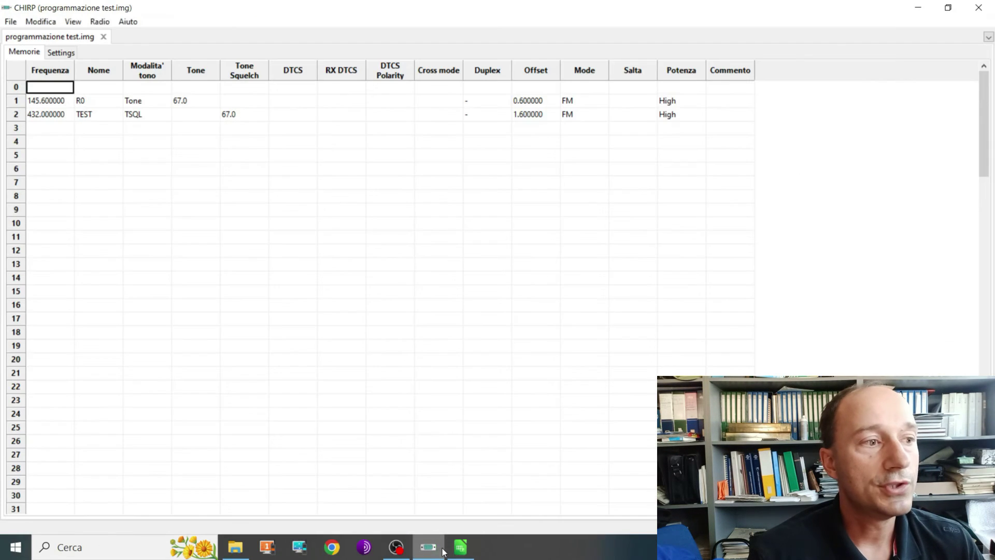
{"action": "left_click", "coordinate": [10, 21]}
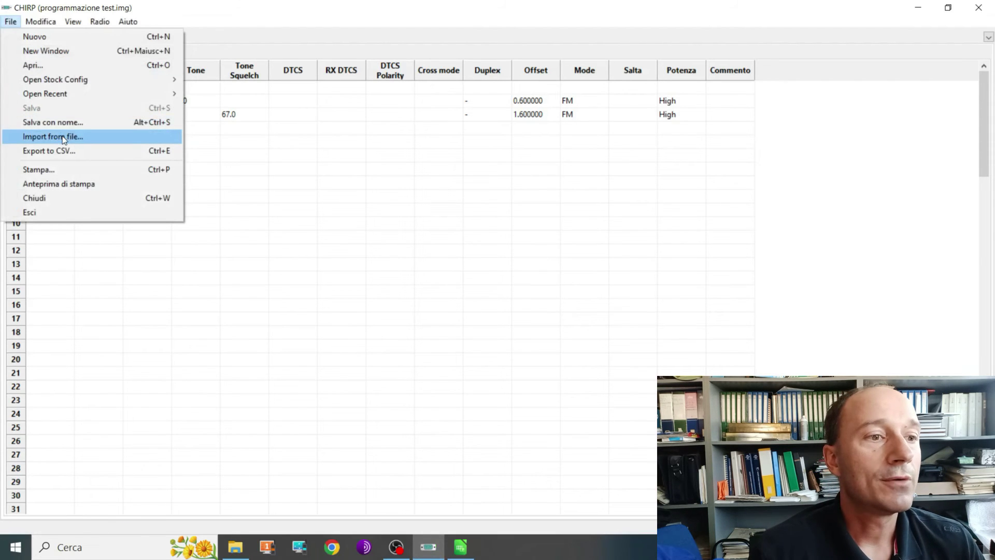
{"action": "left_click", "coordinate": [430, 141]}
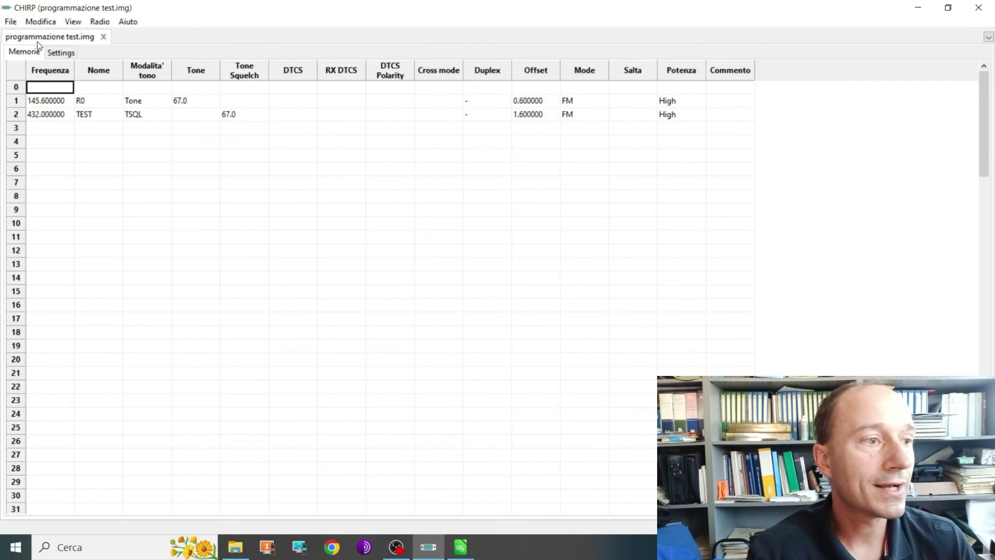
{"action": "left_click", "coordinate": [17, 25]}
{"action": "left_click", "coordinate": [27, 59]}
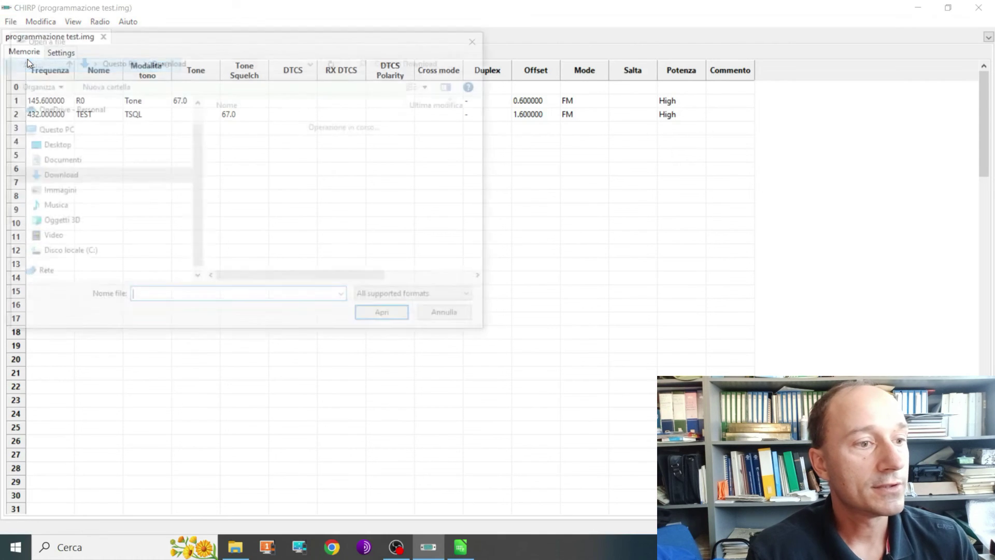
{"action": "double_click", "coordinate": [272, 155]}
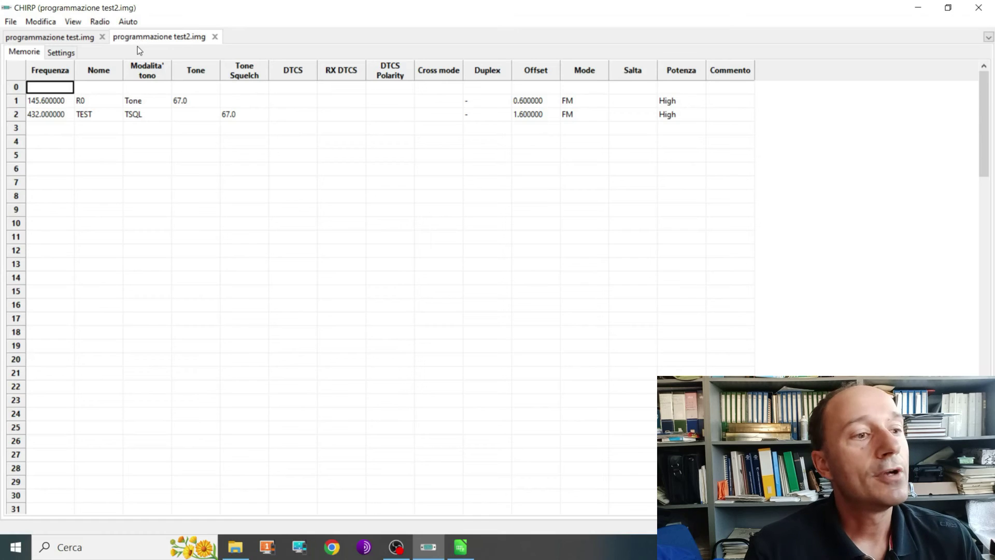
Copy memories 1 and 2 from programmazione test2.img.
{"action": "left_click", "coordinate": [16, 105]}
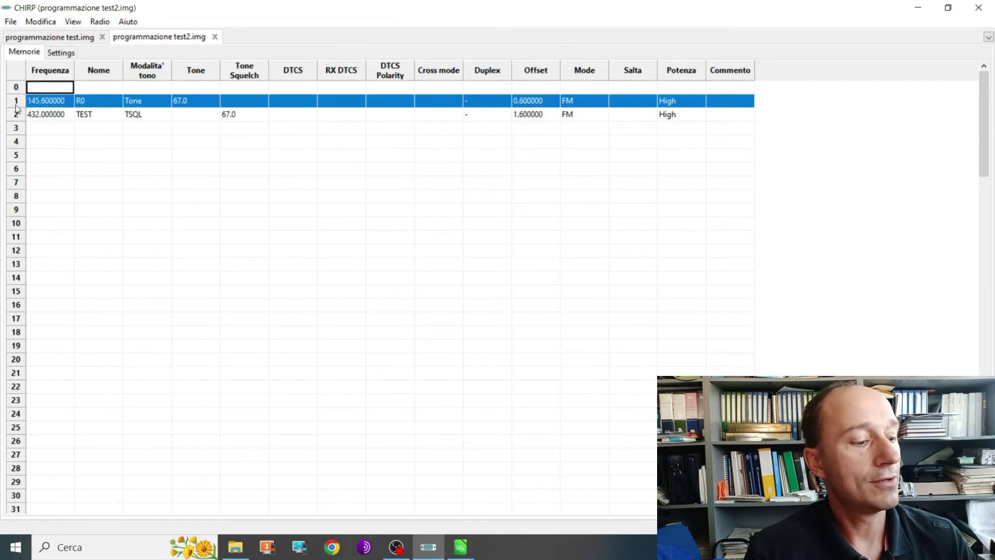
{"action": "left_click", "coordinate": [16, 117], "text": "shift"}
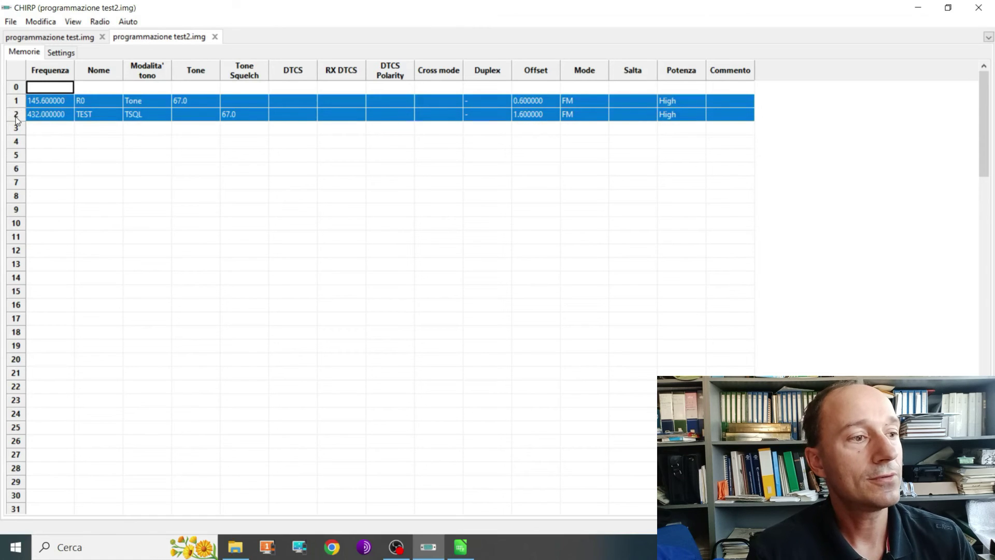
{"action": "right_click", "coordinate": [16, 120]}
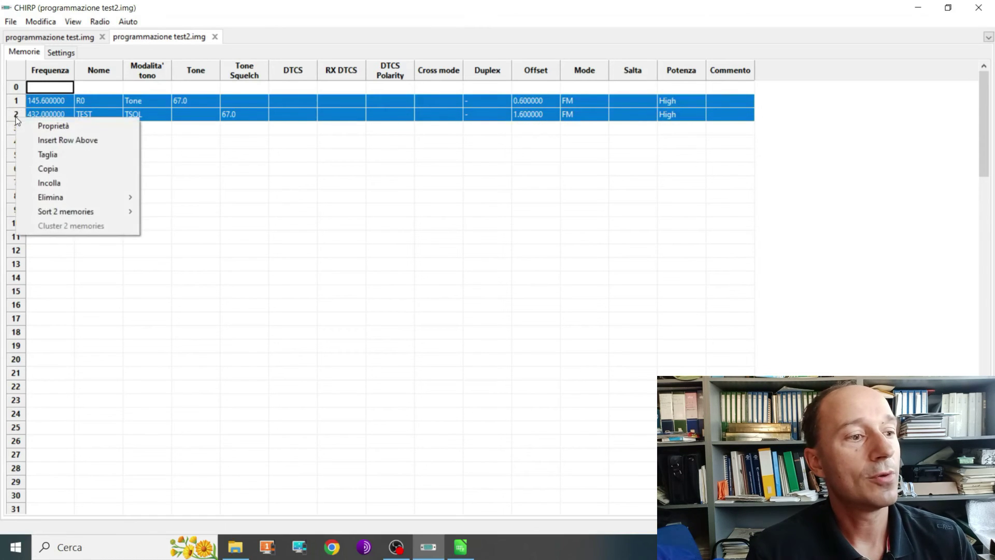
{"action": "left_click", "coordinate": [43, 171]}
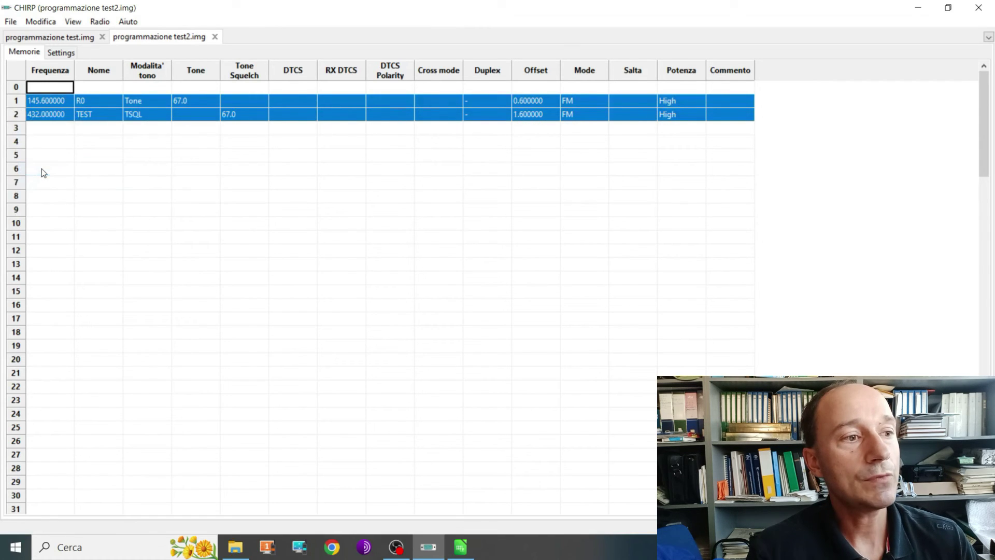
Paste the copied memories into rows 3 and 4 of programmazione test.img and compare the two open channel lists.
{"action": "left_click", "coordinate": [59, 39]}
{"action": "left_click", "coordinate": [24, 131]}
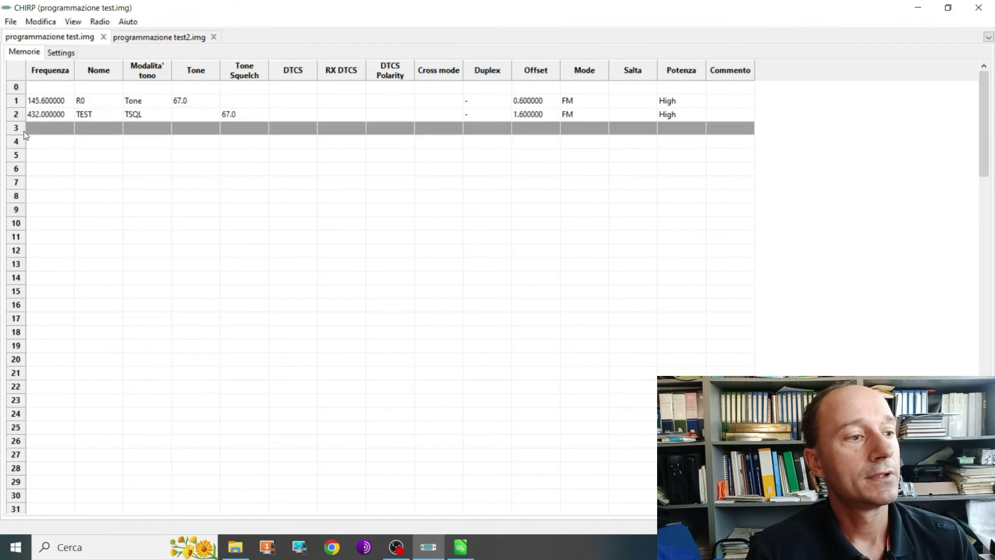
{"action": "left_click", "coordinate": [22, 140], "text": "shift"}
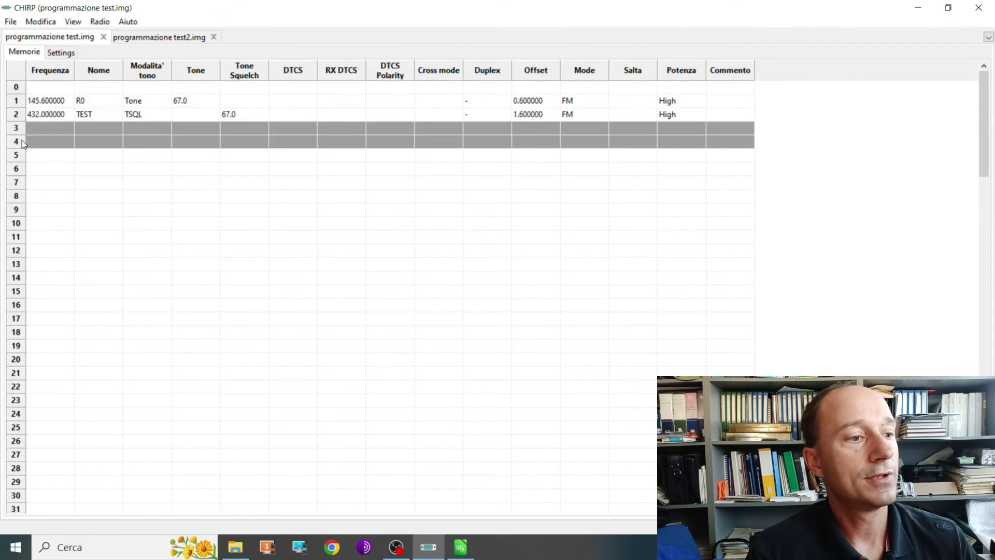
{"action": "right_click", "coordinate": [22, 140]}
{"action": "left_click", "coordinate": [64, 205]}
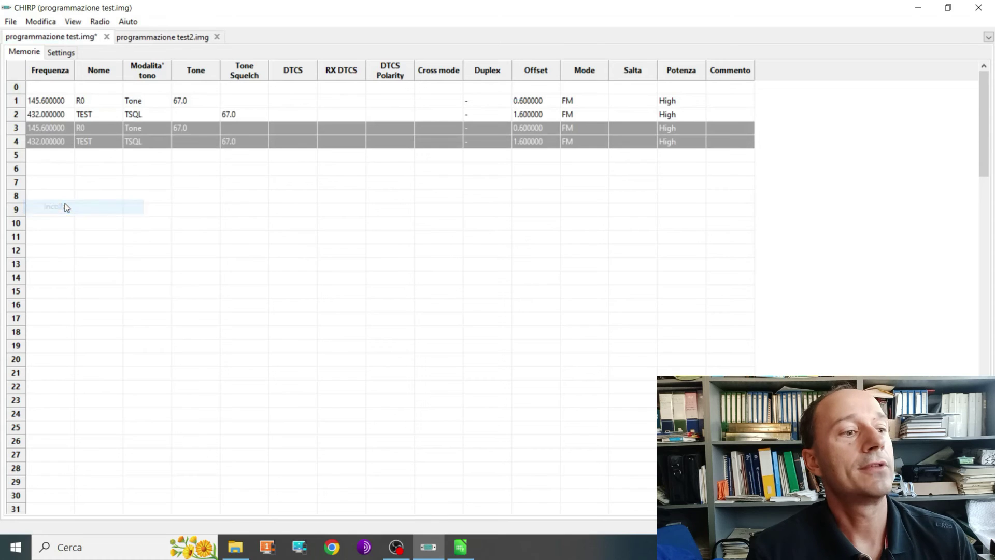
{"action": "left_click", "coordinate": [95, 197]}
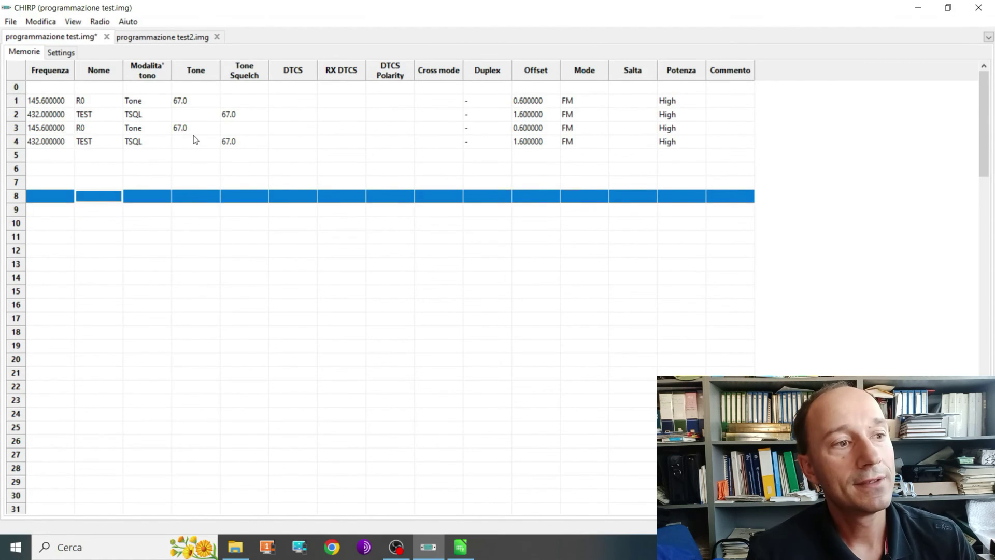
{"action": "left_click", "coordinate": [182, 37]}
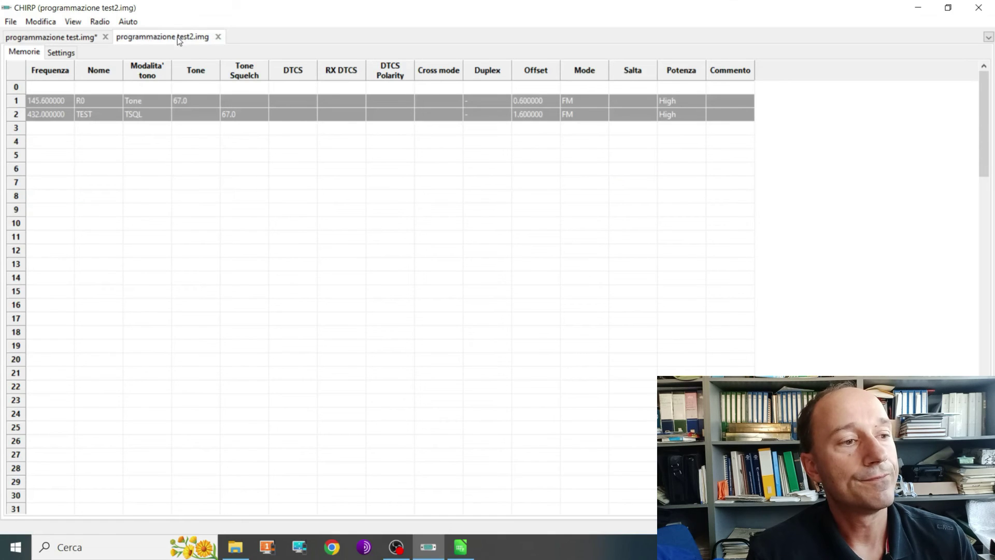
{"action": "left_click", "coordinate": [55, 40]}
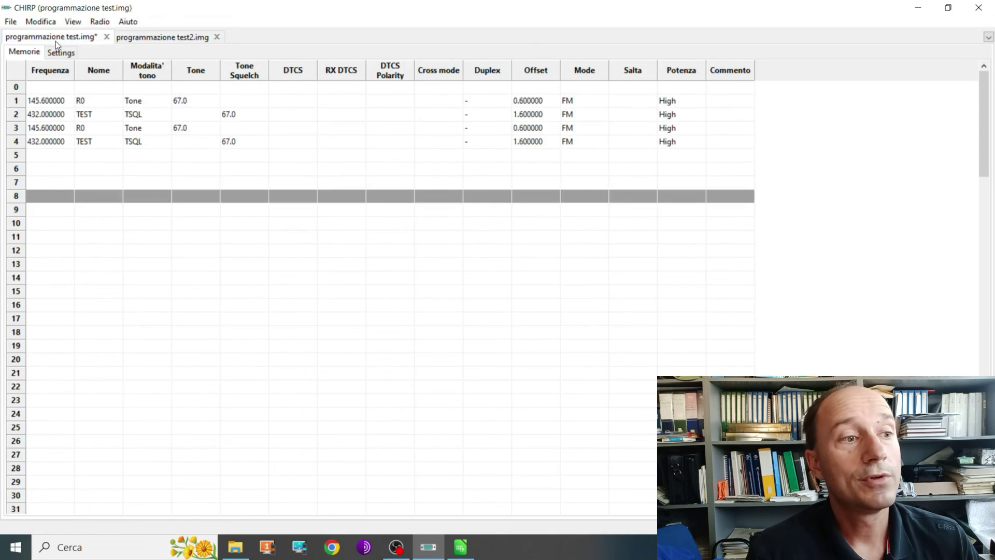